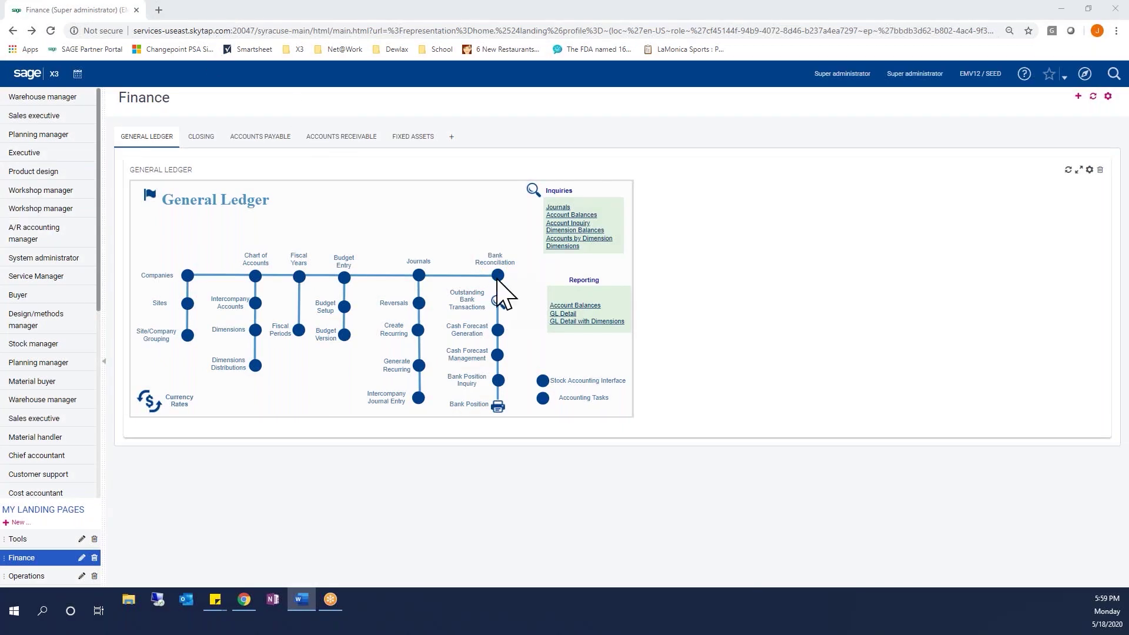
- Open the Bank Reconciliation function from the General Ledger process map and start a new reconciliation
{"action": "left_click", "coordinate": [498, 279]}
{"action": "left_click", "coordinate": [498, 279]}
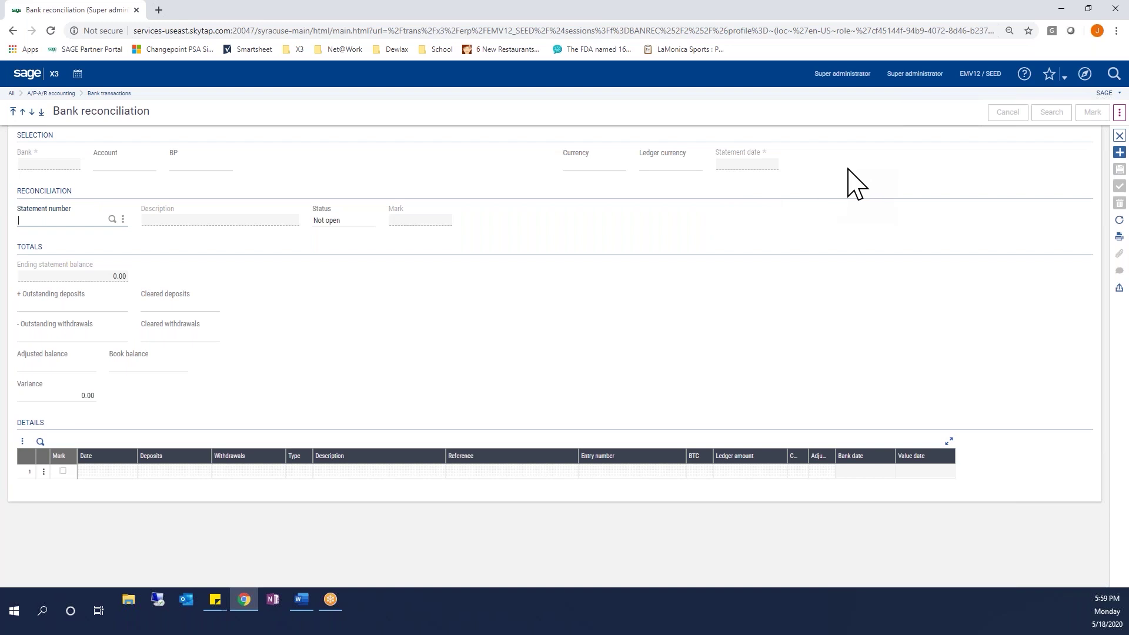
{"action": "left_click", "coordinate": [1119, 153]}
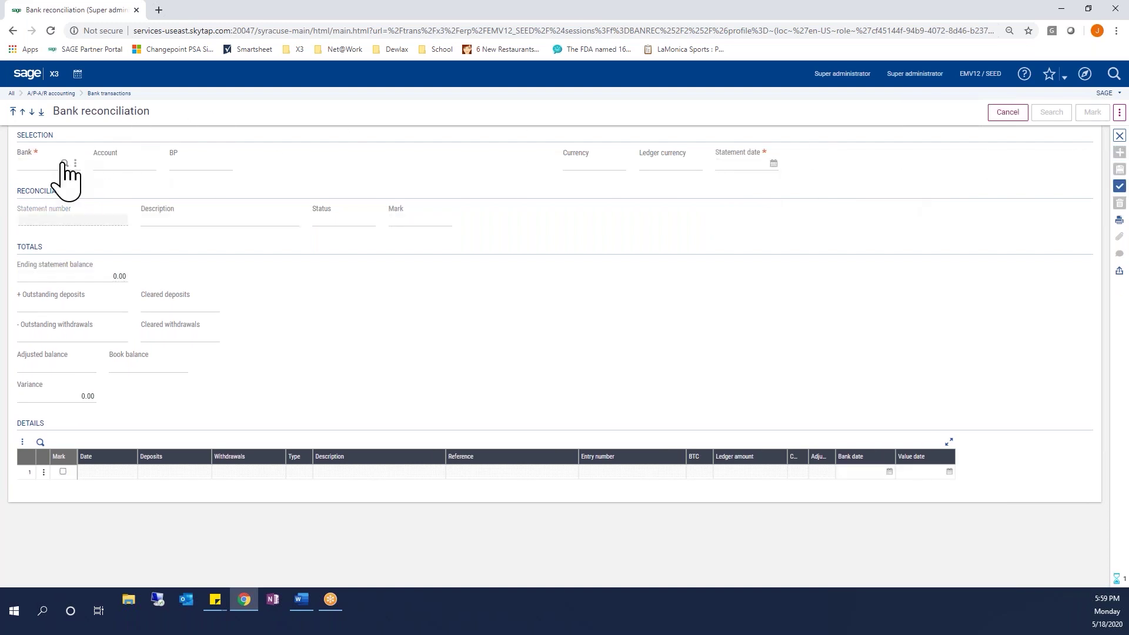
- Filter the bank account selection by code NA1US and choose BANK NA DISCRETE as the reconciliation's bank
{"action": "left_click", "coordinate": [65, 163]}
{"action": "left_click", "coordinate": [473, 189]}
{"action": "type", "text": "NA1us"}
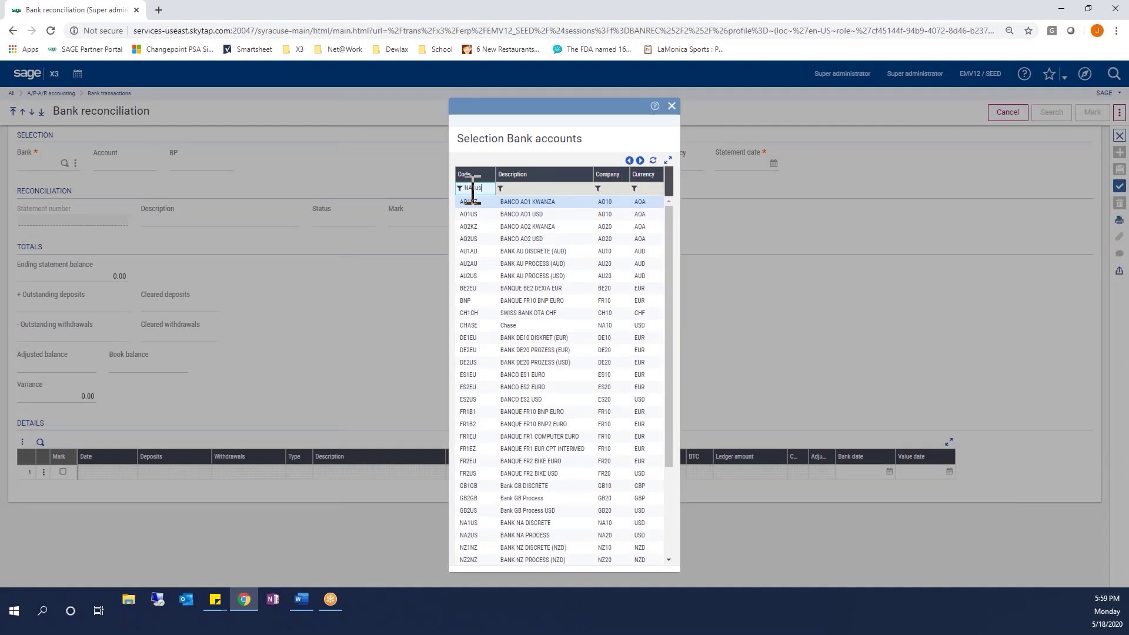
{"action": "key", "text": "Return"}
{"action": "left_click", "coordinate": [474, 202]}
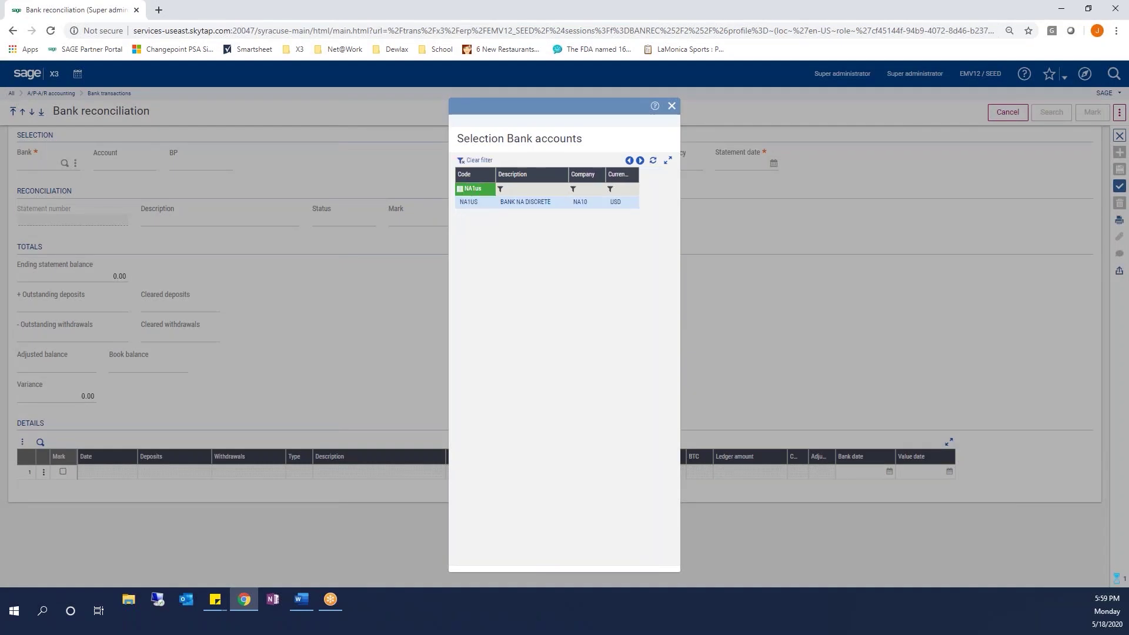
- Set the statement date to 05/31/20 and enter "May 2020" as the reconciliation description
{"action": "left_click", "coordinate": [737, 161]}
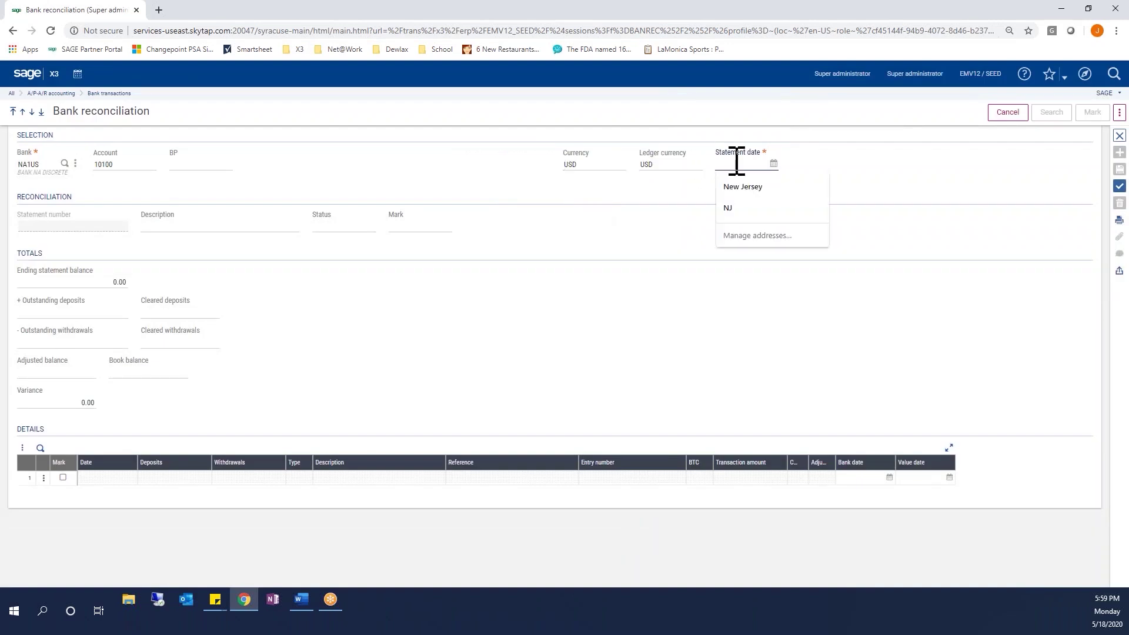
{"action": "type", "text": "5/31/20"}
{"action": "key", "text": "Tab"}
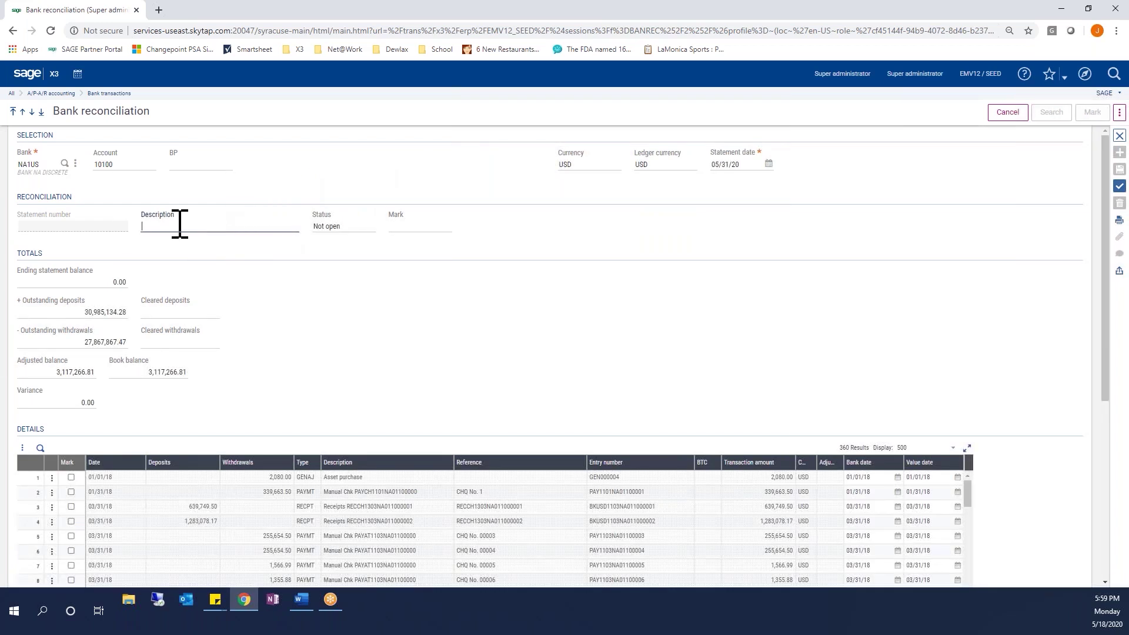
{"action": "type", "text": "May 2020"}
- Set the ending statement balance to 634,749.50
{"action": "left_click", "coordinate": [62, 283]}
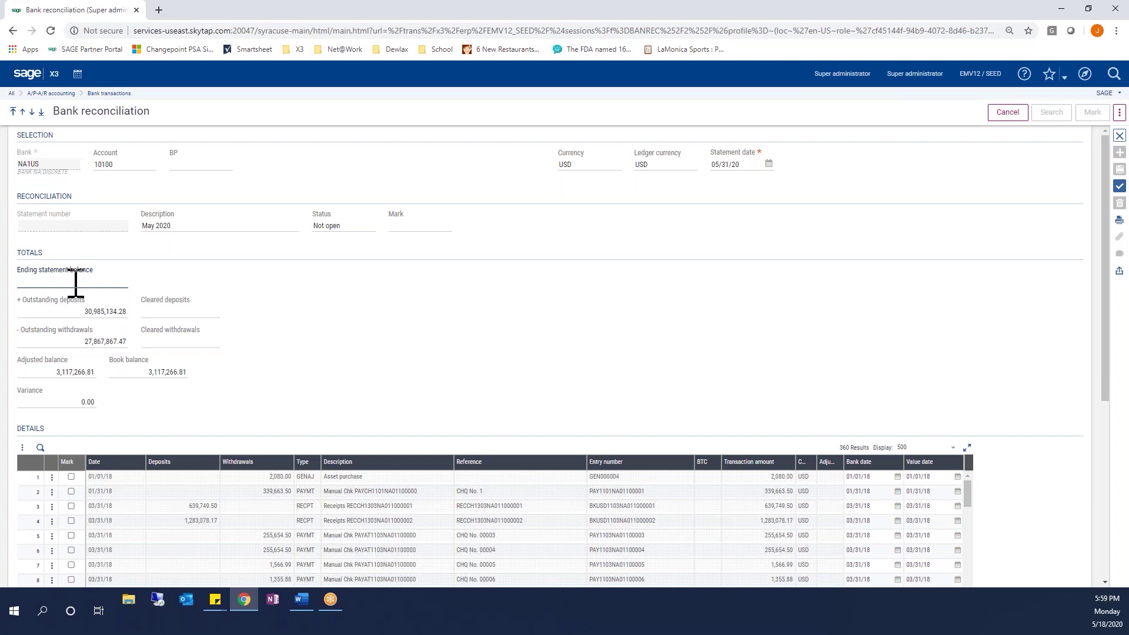
{"action": "type", "text": "634749.50"}
{"action": "key", "text": "Tab"}
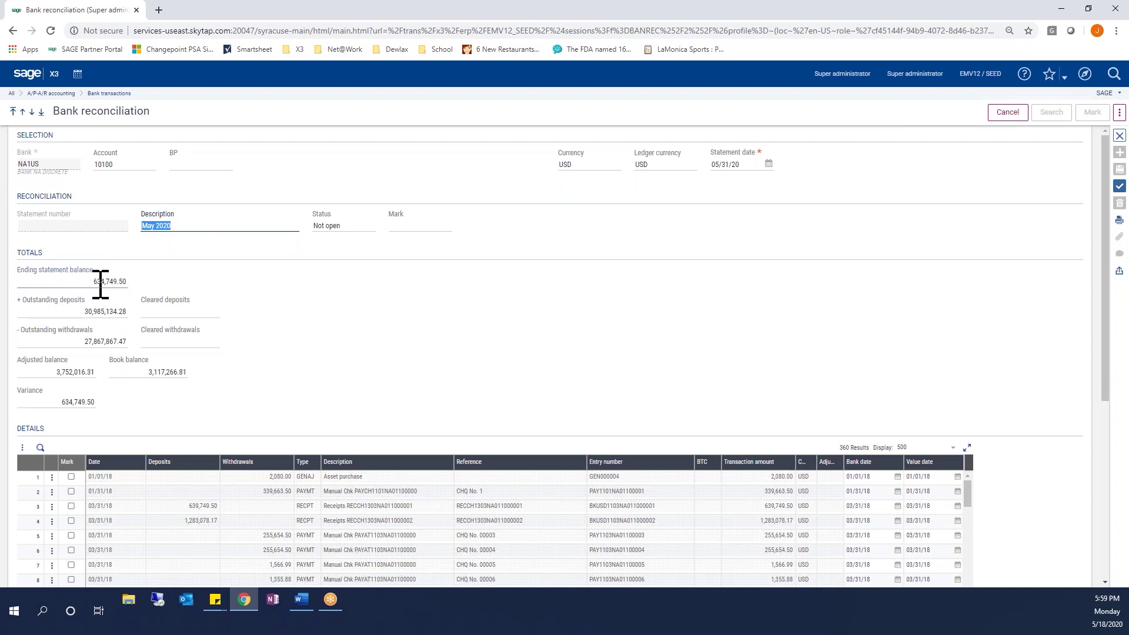
- Mark the 639,749.50 deposit dated 03/31/18 as cleared in the details
{"action": "scroll", "coordinate": [100, 285], "scroll_direction": "down", "scroll_amount": 1}
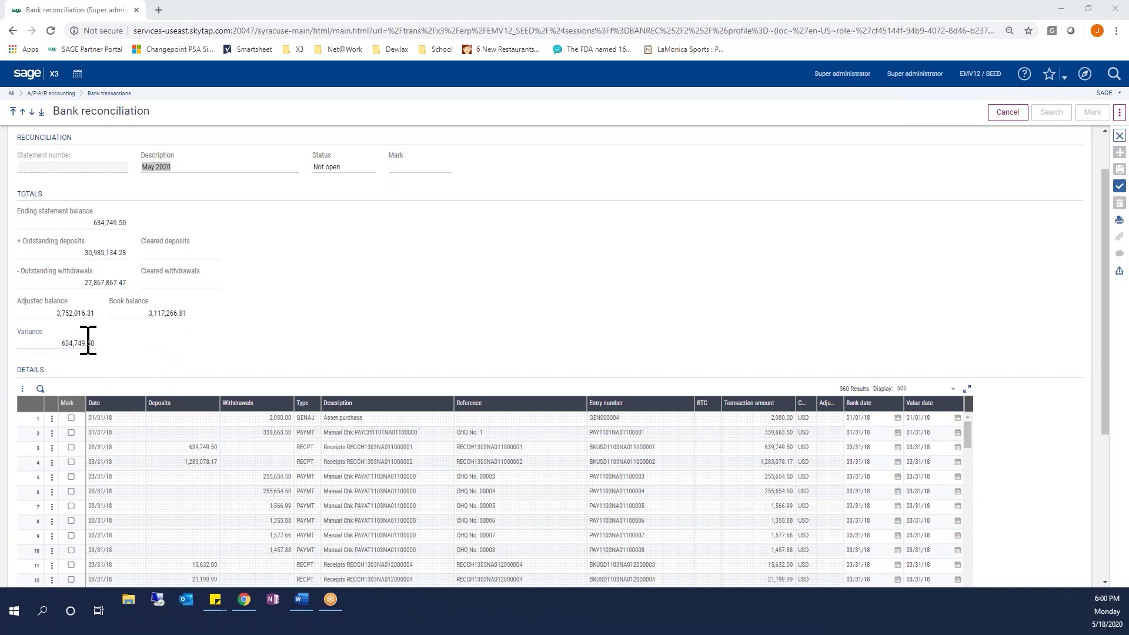
{"action": "scroll", "coordinate": [134, 337], "scroll_direction": "down", "scroll_amount": 1}
{"action": "scroll", "coordinate": [140, 352], "scroll_direction": "down", "scroll_amount": 4}
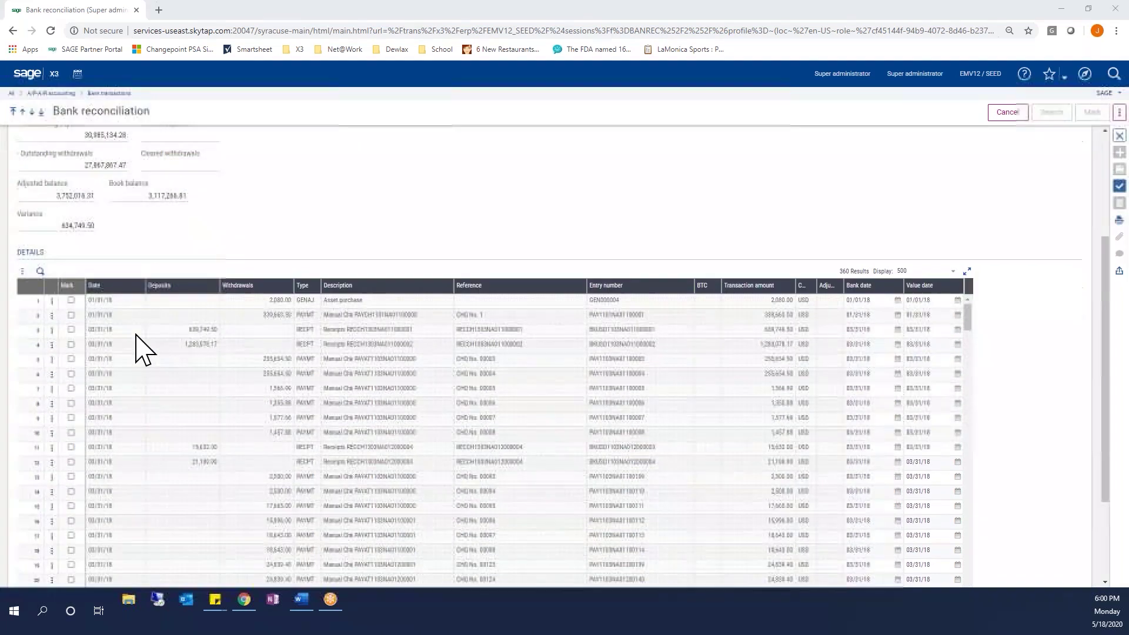
{"action": "left_click", "coordinate": [70, 331]}
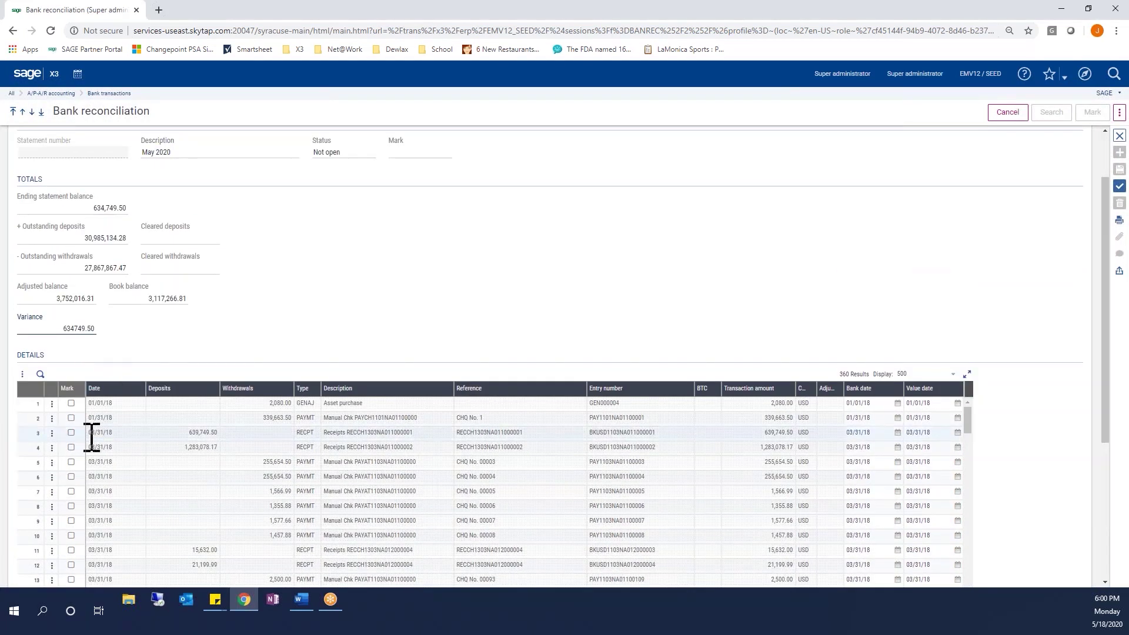
{"action": "left_click", "coordinate": [71, 433]}
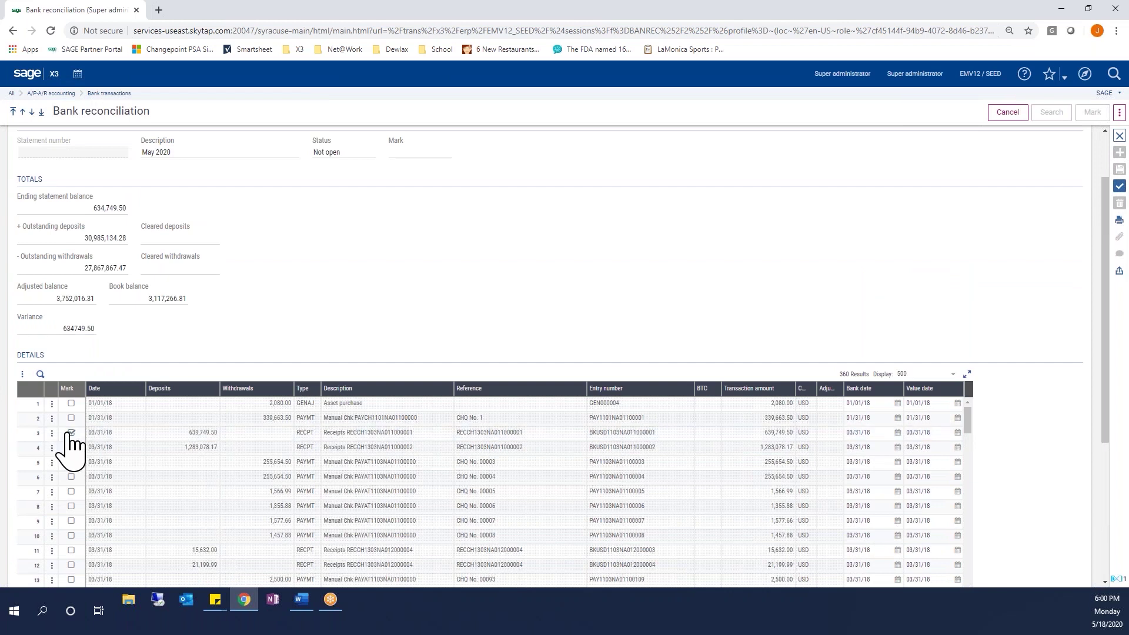
- Mark the 2,500.00 withdrawal with reference CHQ No. 00094 as cleared and create the reconciliation
{"action": "scroll", "coordinate": [176, 405], "scroll_direction": "down", "scroll_amount": 3}
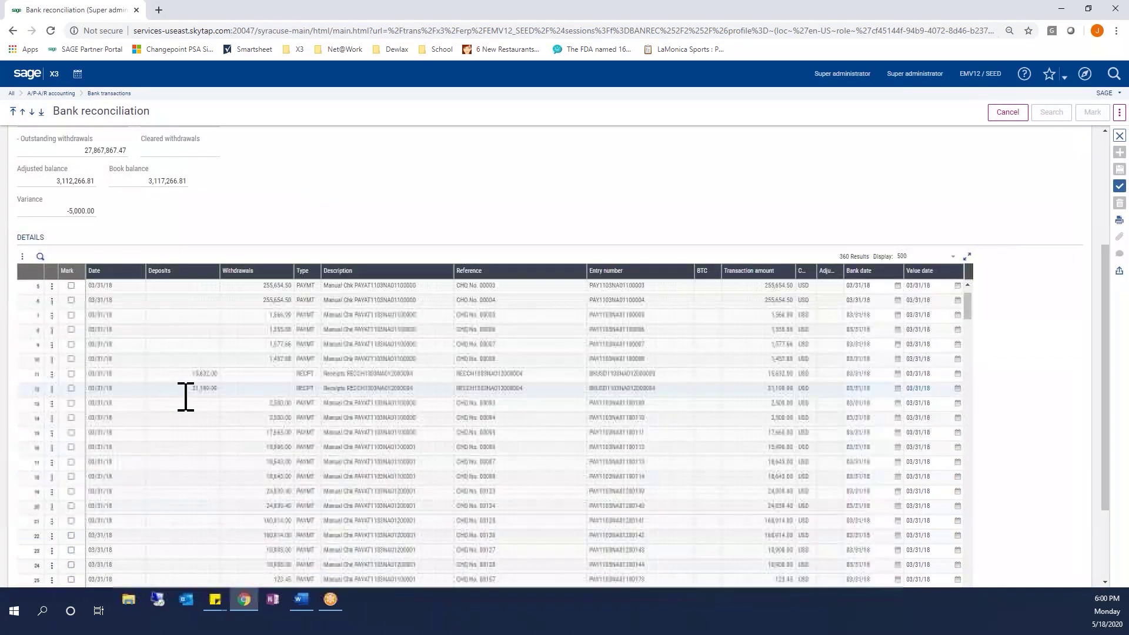
{"action": "left_click", "coordinate": [71, 418]}
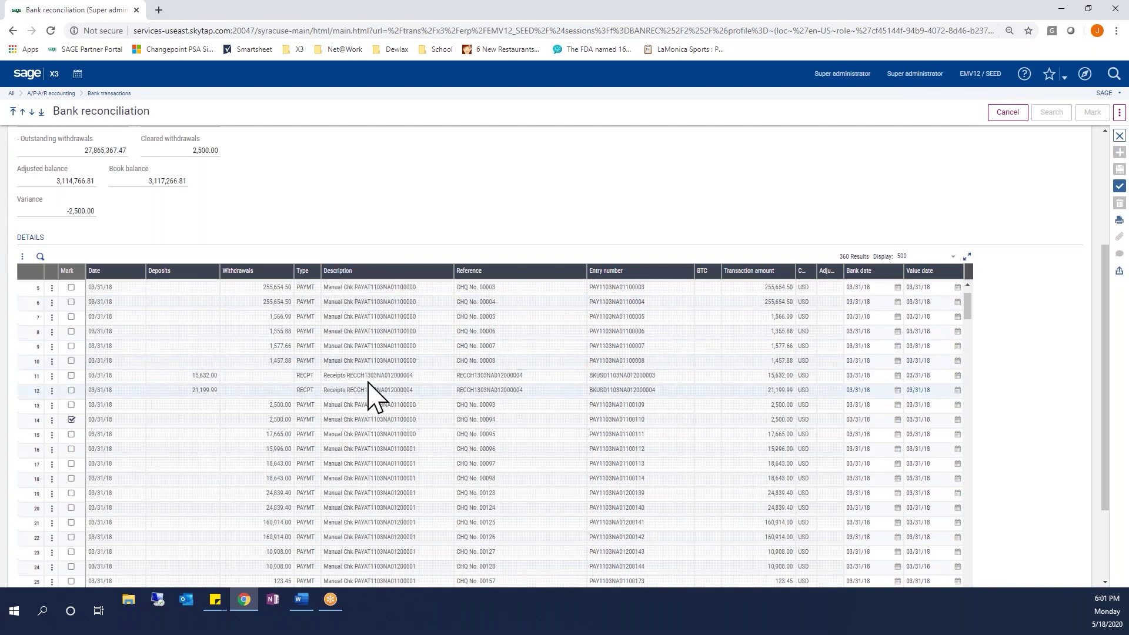
{"action": "scroll", "coordinate": [376, 381], "scroll_direction": "up", "scroll_amount": 1}
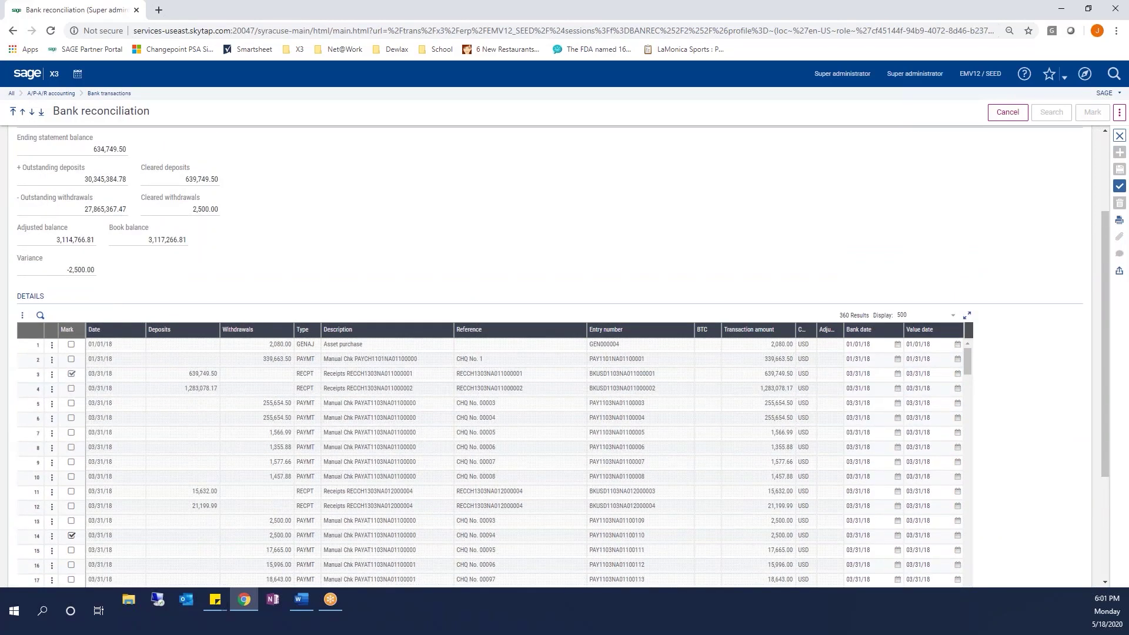
{"action": "left_click", "coordinate": [52, 375]}
{"action": "left_click", "coordinate": [1118, 187]}
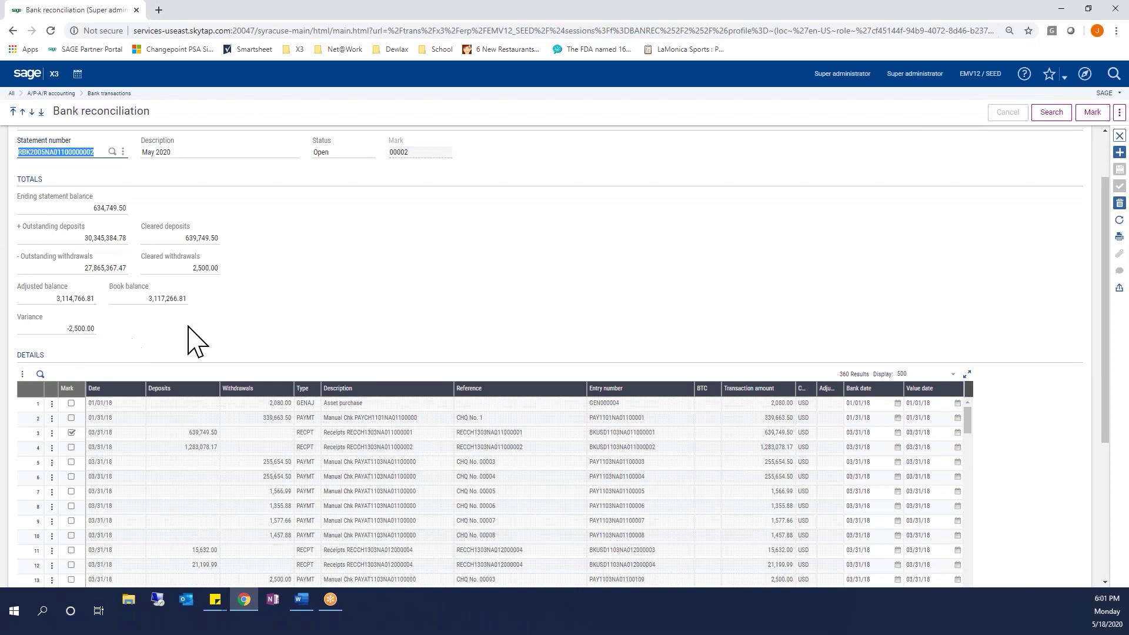
- Close and reopen Bank Reconciliation, and load the open May 2020 statement for bank NA1US
{"action": "left_click", "coordinate": [1120, 136]}
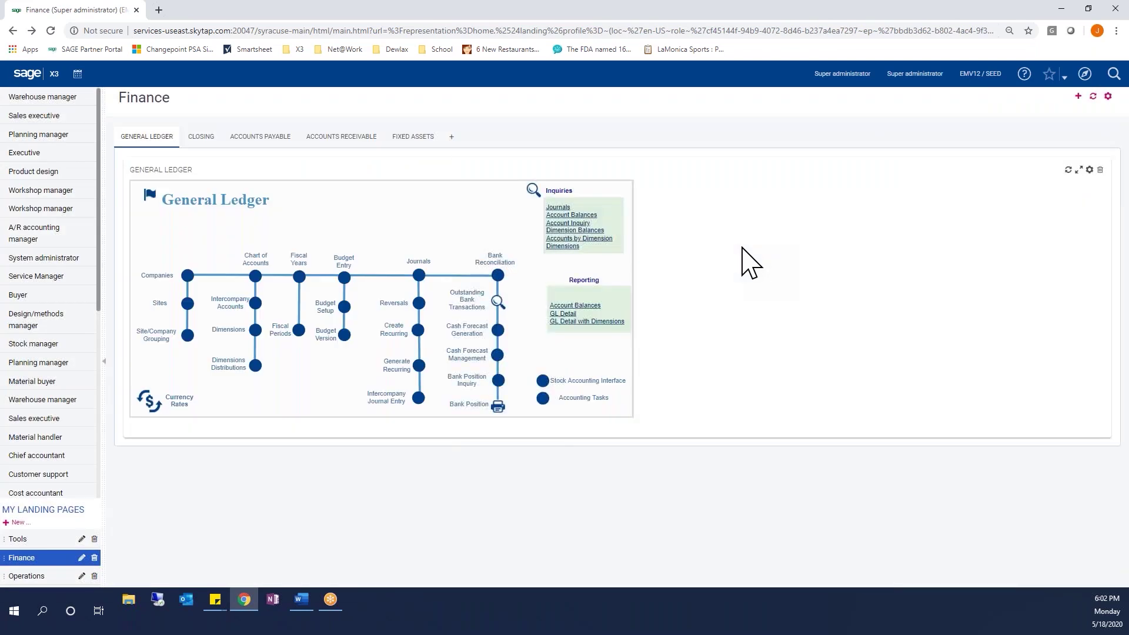
{"action": "left_click", "coordinate": [498, 276]}
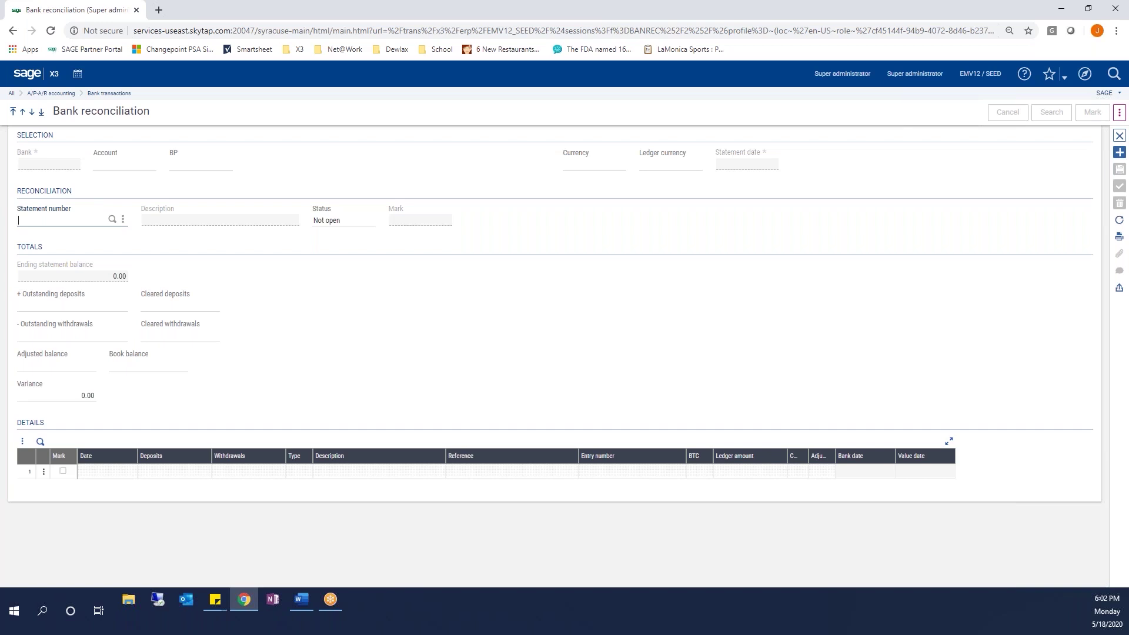
{"action": "left_click", "coordinate": [112, 219]}
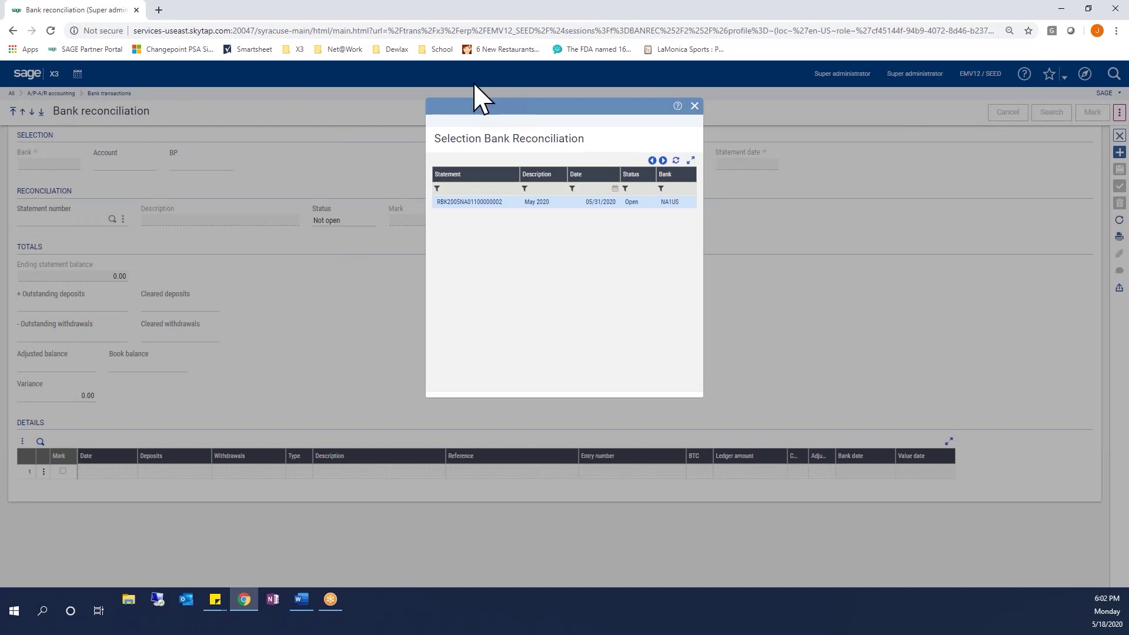
{"action": "left_click", "coordinate": [464, 203]}
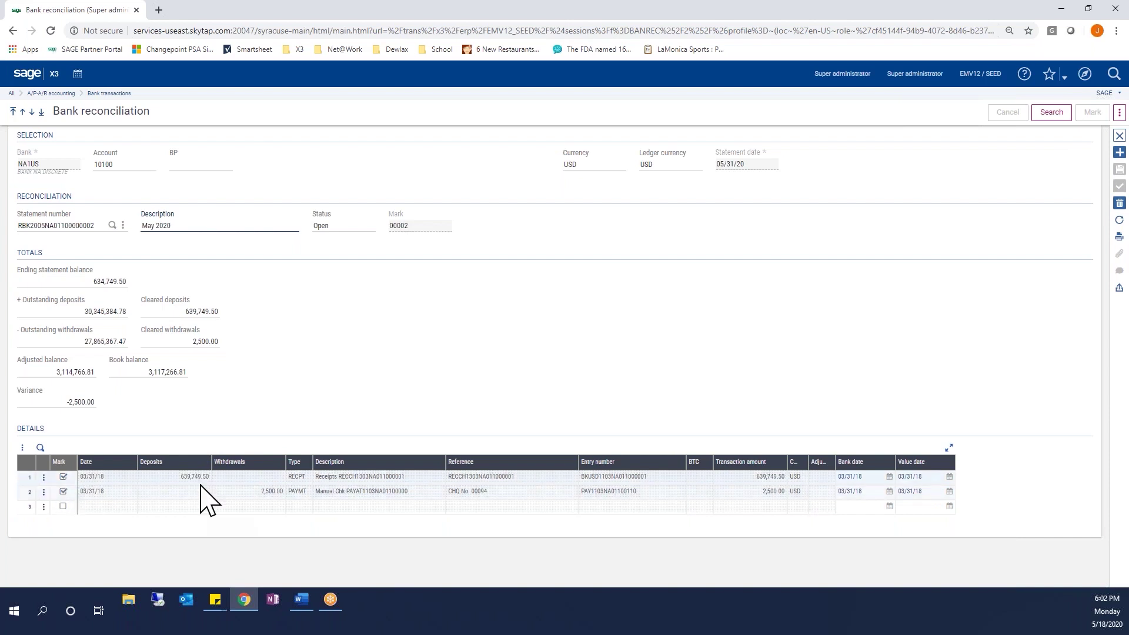
- Search for the bank transactions of the May 2020 statement and review the details list back up to the marked lines
{"action": "left_click", "coordinate": [1048, 120]}
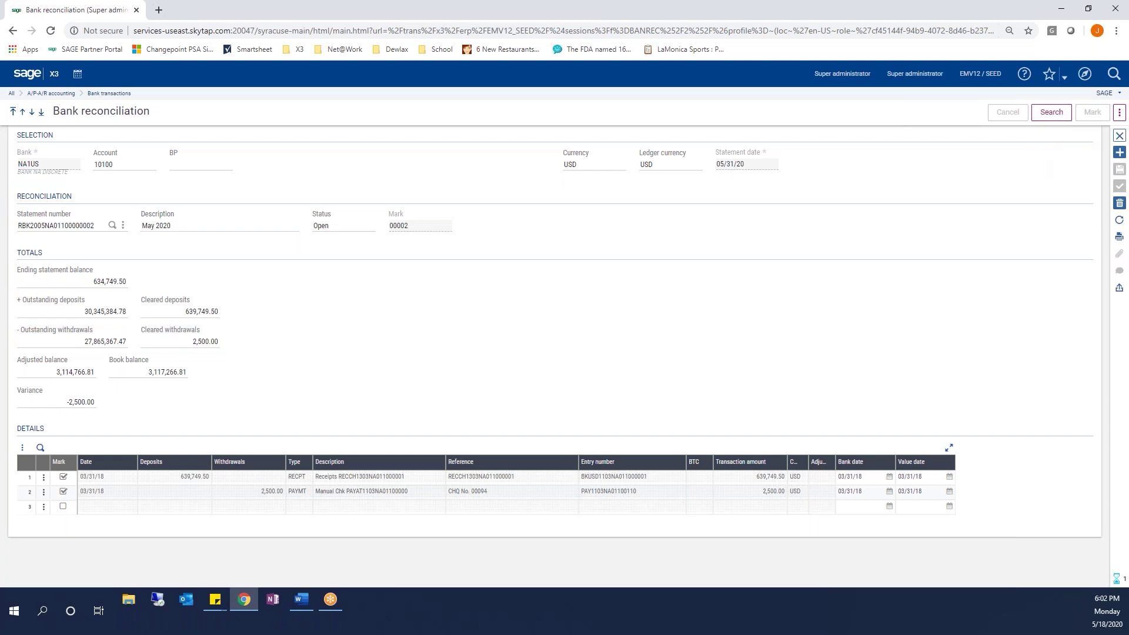
{"action": "scroll", "coordinate": [784, 265], "scroll_direction": "down", "scroll_amount": 2}
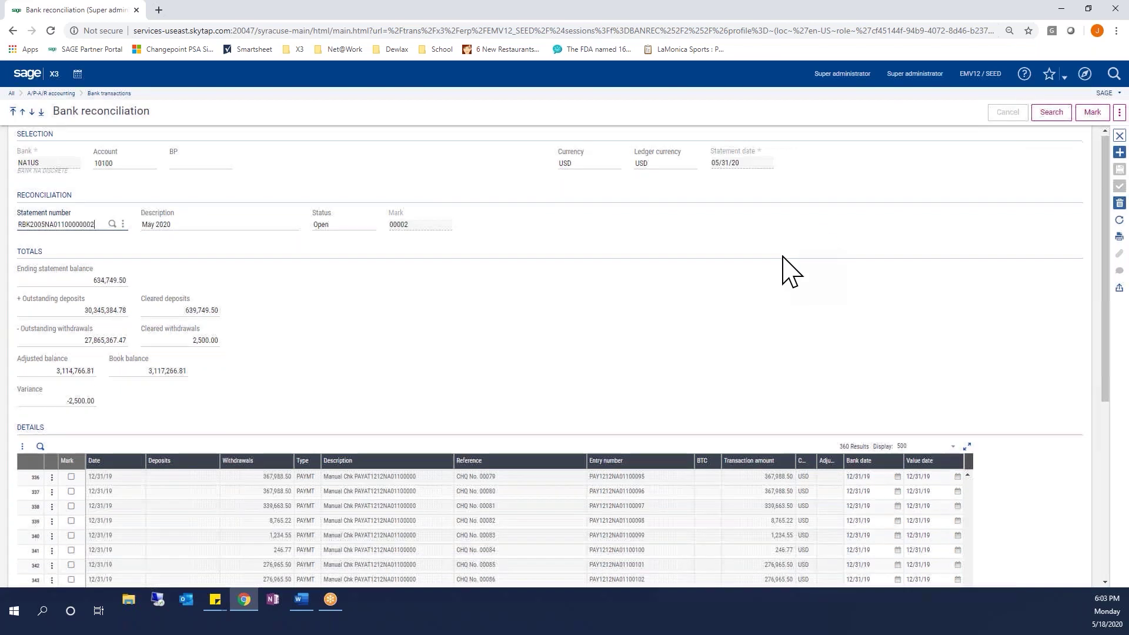
{"action": "scroll", "coordinate": [789, 268], "scroll_direction": "down", "scroll_amount": 2}
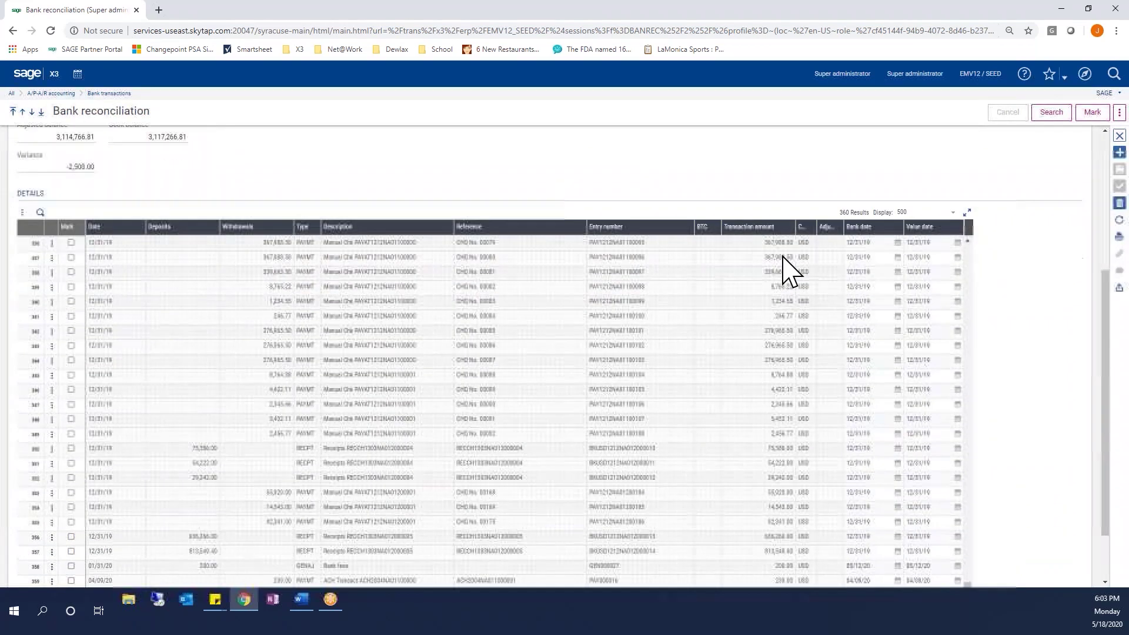
{"action": "scroll", "coordinate": [950, 298], "scroll_direction": "up", "scroll_amount": 5}
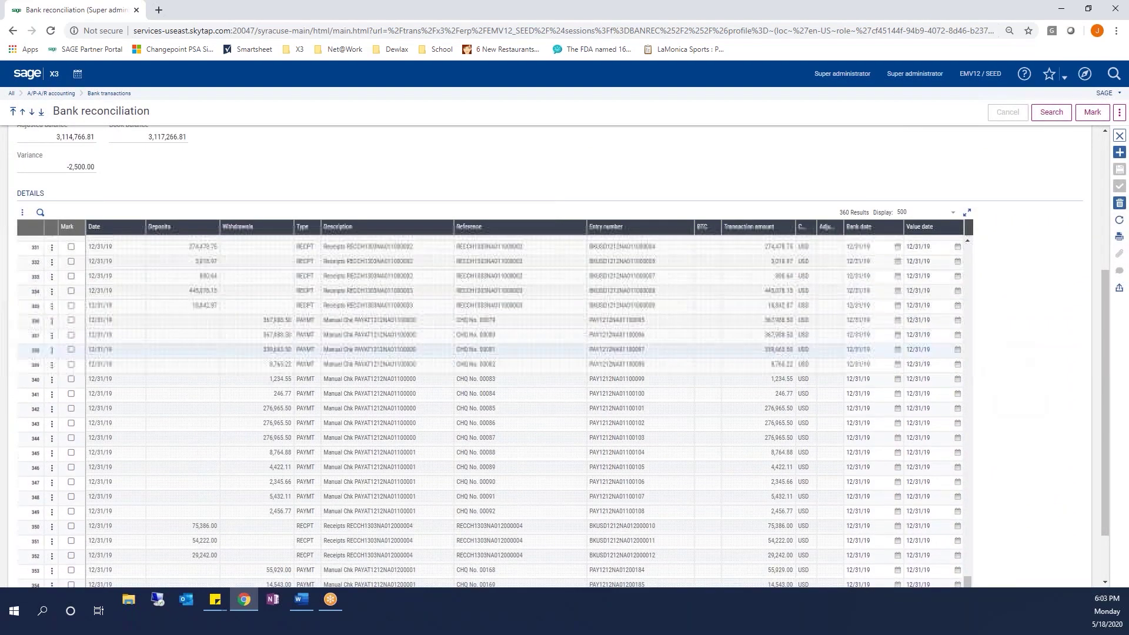
{"action": "scroll", "coordinate": [949, 298], "scroll_direction": "up", "scroll_amount": 20}
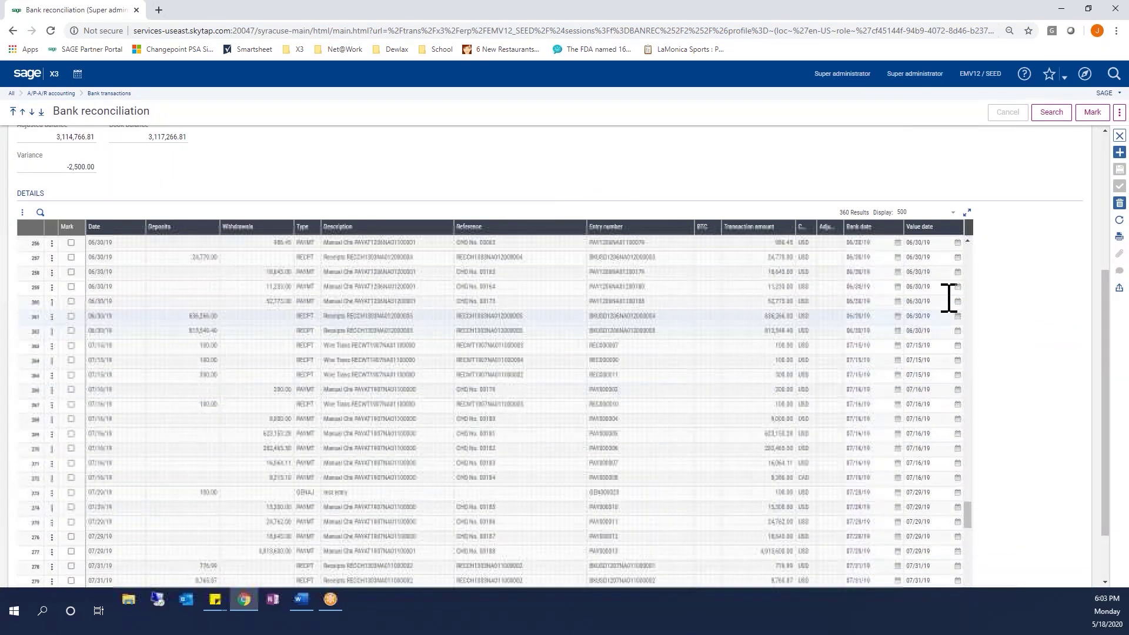
{"action": "scroll", "coordinate": [948, 294], "scroll_direction": "up", "scroll_amount": 20}
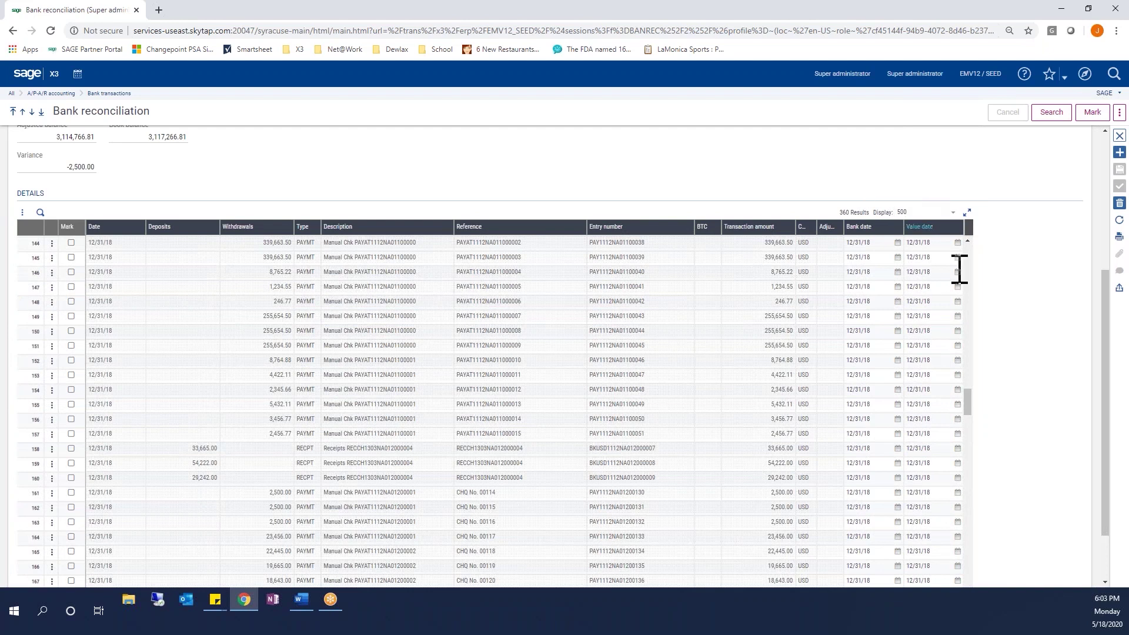
{"action": "left_click_drag", "start_coordinate": [967, 388], "coordinate": [969, 243]}
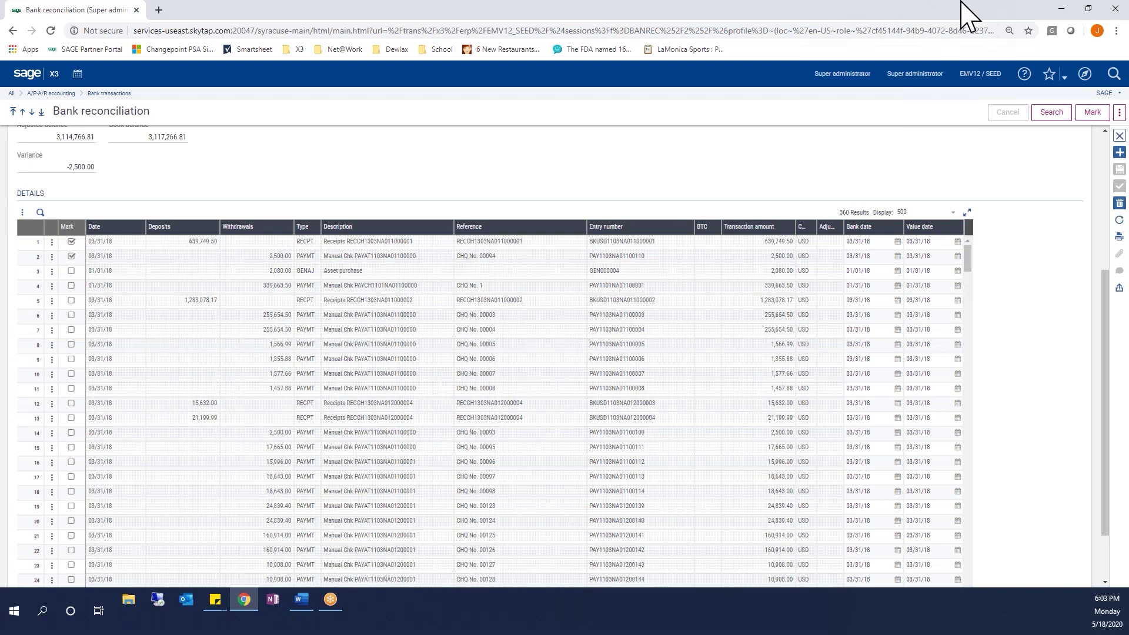
- Add a bank reconciliation adjustment of type FEE (Bank fees) using the STDCO Column complete transaction
{"action": "left_click", "coordinate": [1119, 113]}
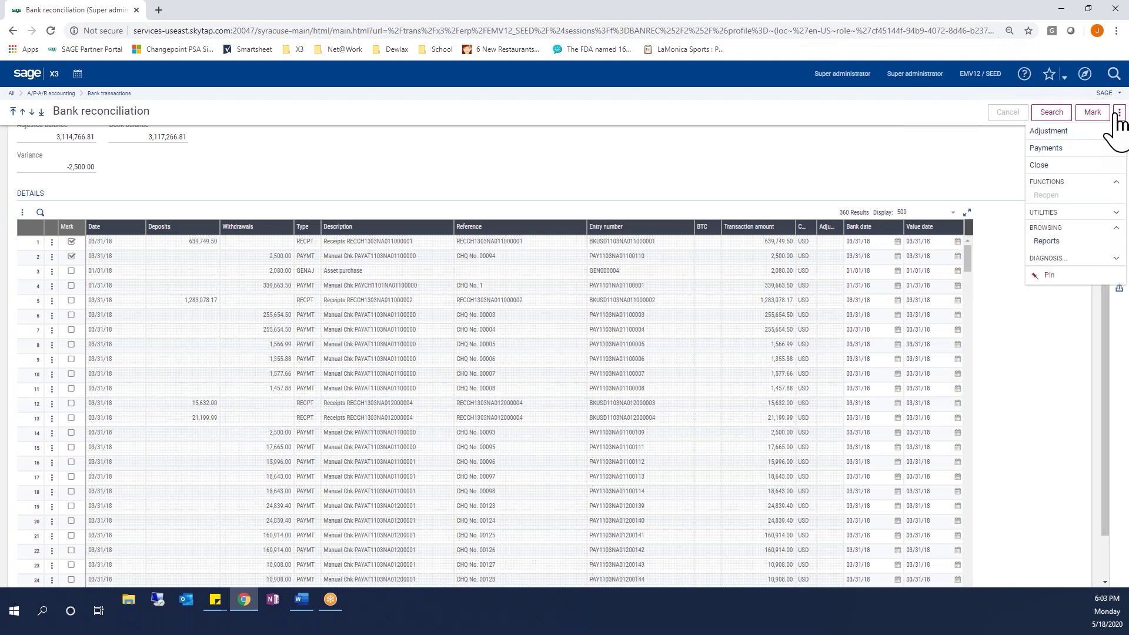
{"action": "left_click", "coordinate": [1052, 132]}
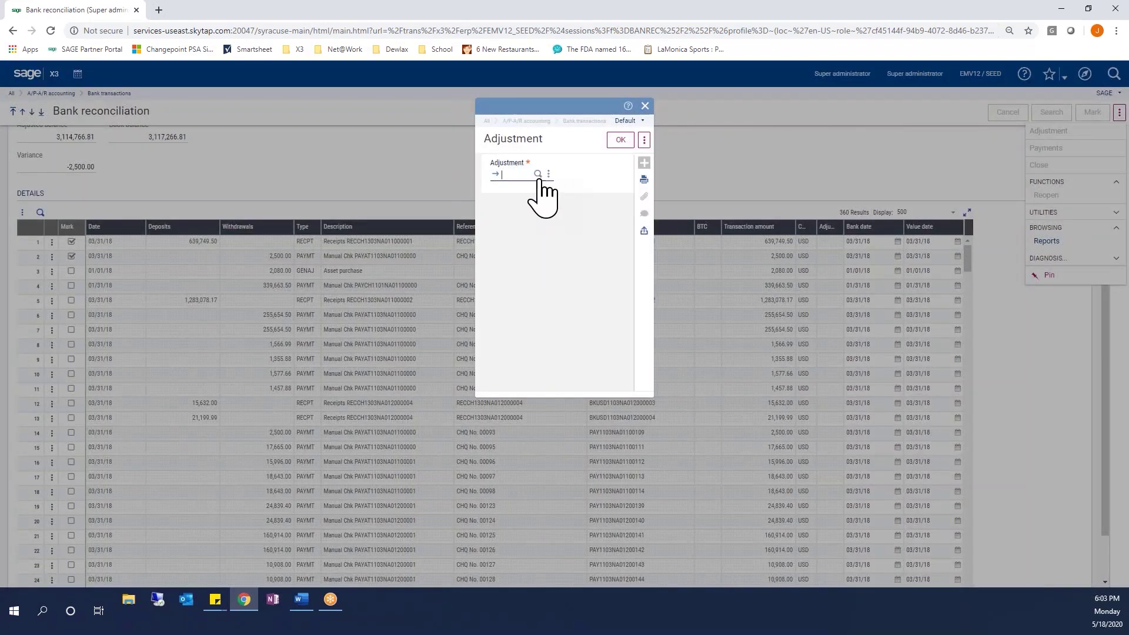
{"action": "left_click", "coordinate": [537, 175]}
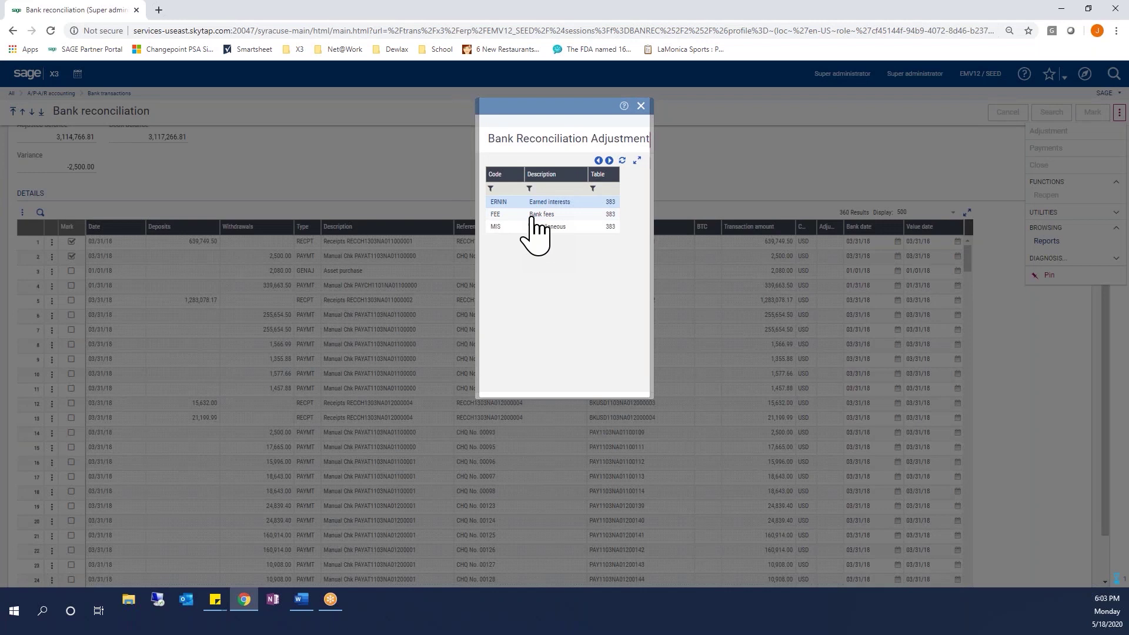
{"action": "left_click", "coordinate": [534, 216]}
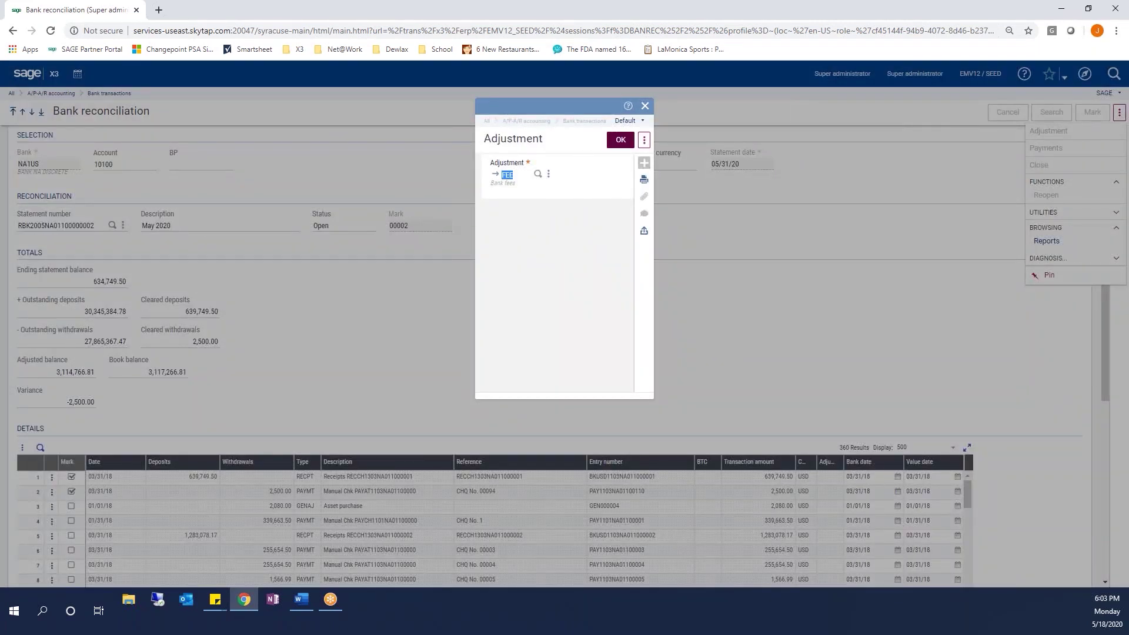
{"action": "left_click", "coordinate": [621, 139]}
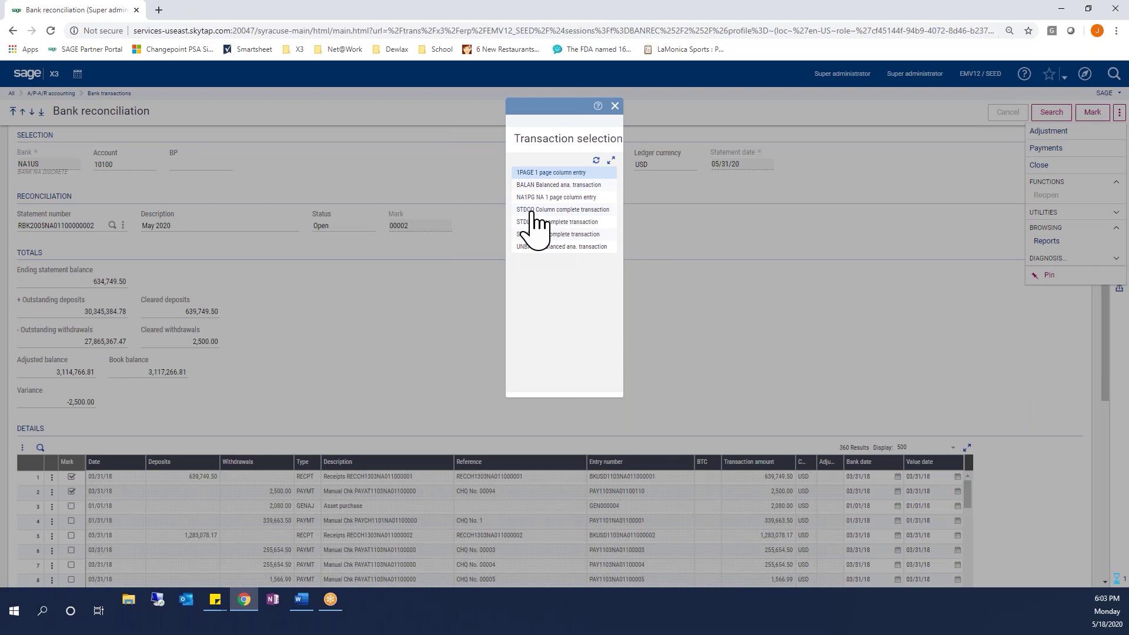
{"action": "left_click", "coordinate": [532, 210]}
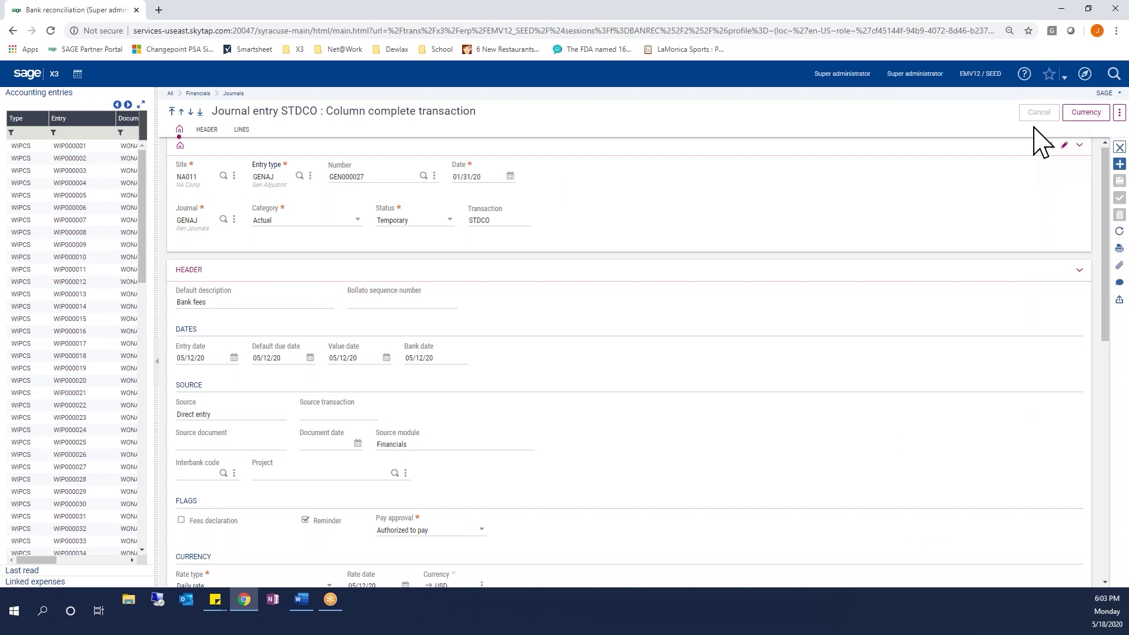
- Start a new journal entry for site NA011 with entry type GENAJ
{"action": "left_click", "coordinate": [1120, 164]}
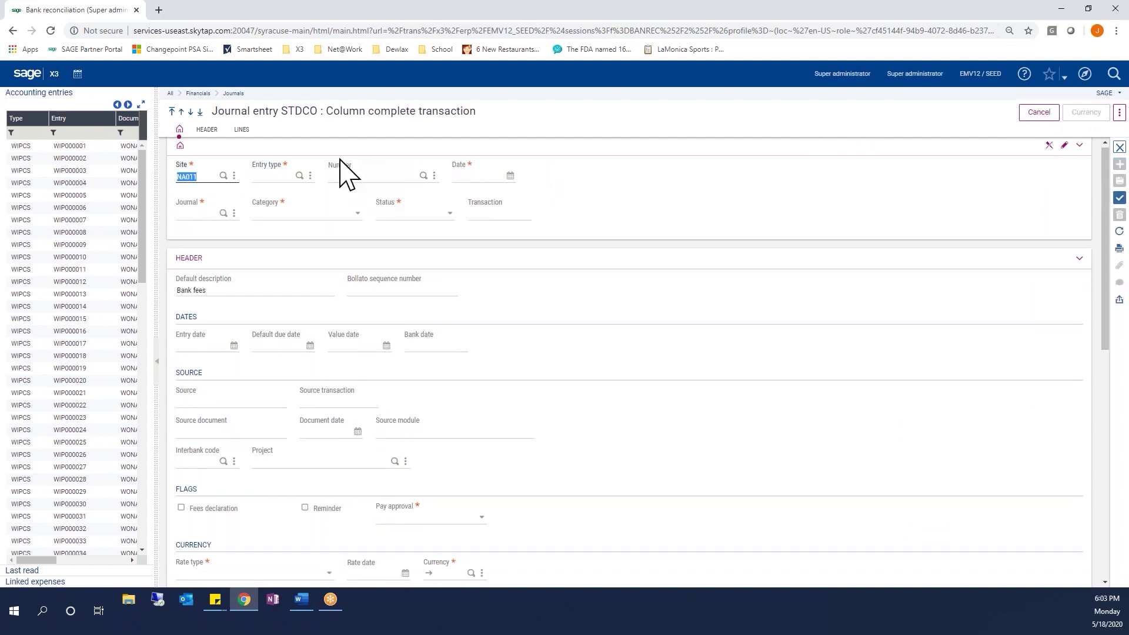
{"action": "left_click", "coordinate": [281, 176]}
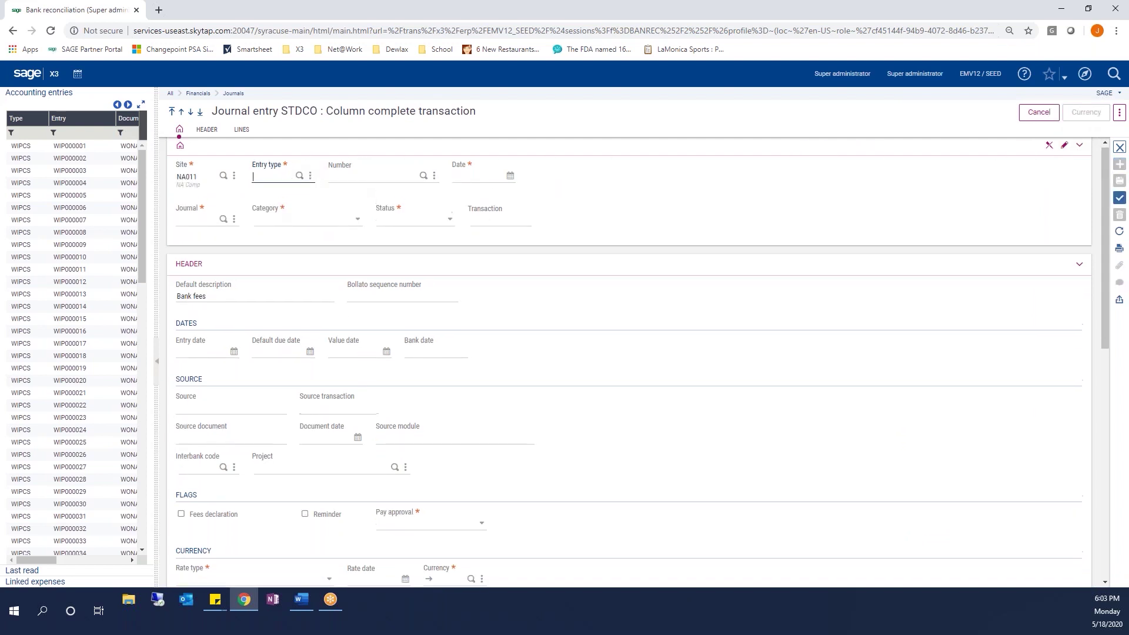
{"action": "type", "text": "genaj"}
{"action": "key", "text": "Tab"}
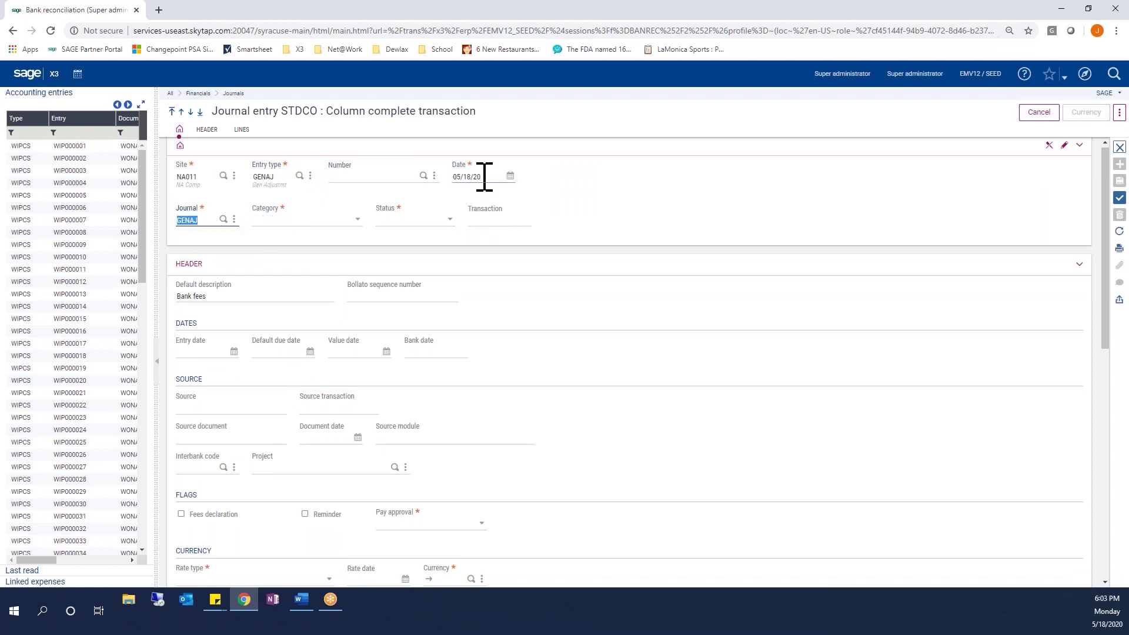
- Enter the first journal line crediting 2,500 to account 10100 with the description "Bank fees"
{"action": "scroll", "coordinate": [456, 253], "scroll_direction": "down", "scroll_amount": 6}
{"action": "scroll", "coordinate": [456, 271], "scroll_direction": "down", "scroll_amount": 3}
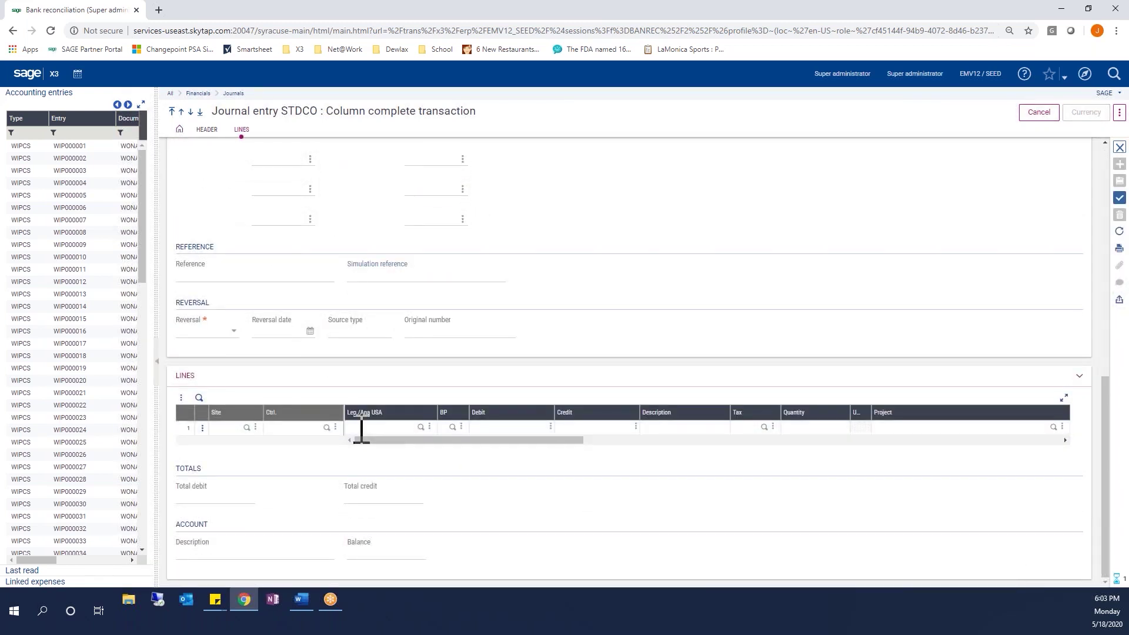
{"action": "left_click", "coordinate": [365, 428]}
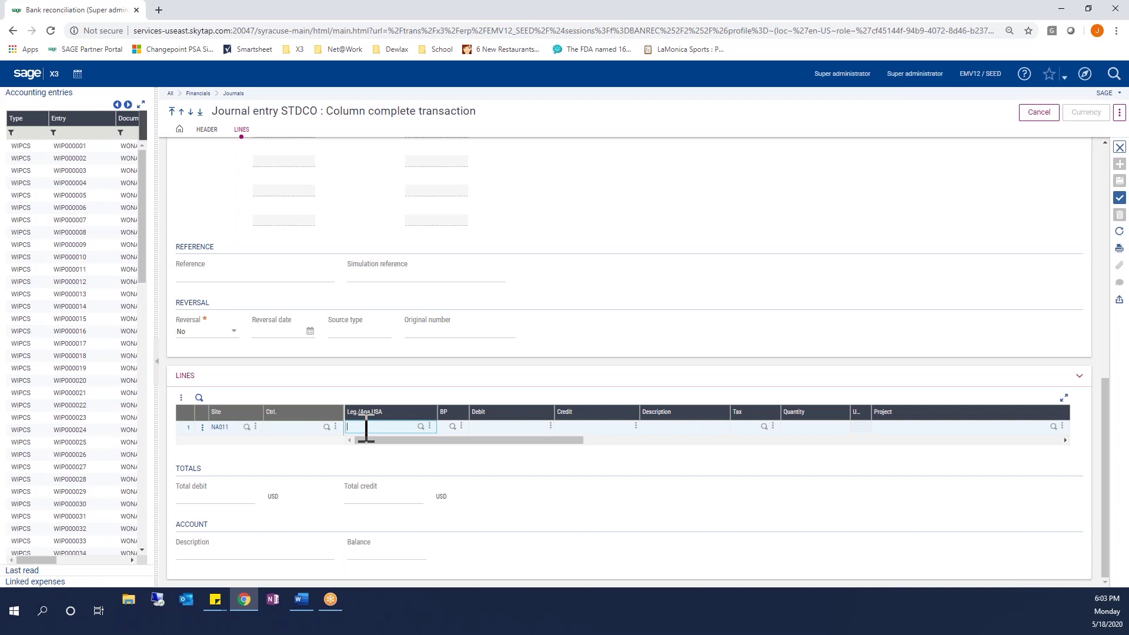
{"action": "type", "text": "10100"}
{"action": "key", "text": "Tab"}
{"action": "key", "text": "Tab"}
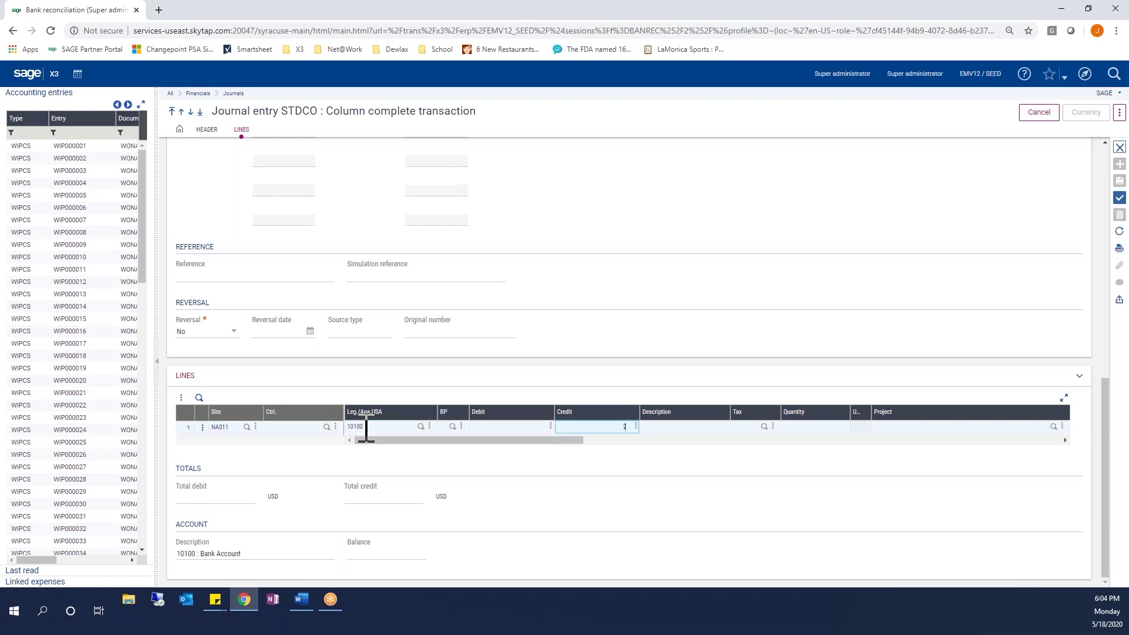
{"action": "type", "text": "2500"}
{"action": "key", "text": "Tab"}
{"action": "type", "text": "Bank fees"}
{"action": "key", "text": "Tab"}
{"action": "key", "text": "Tab"}
{"action": "key", "text": "Tab"}
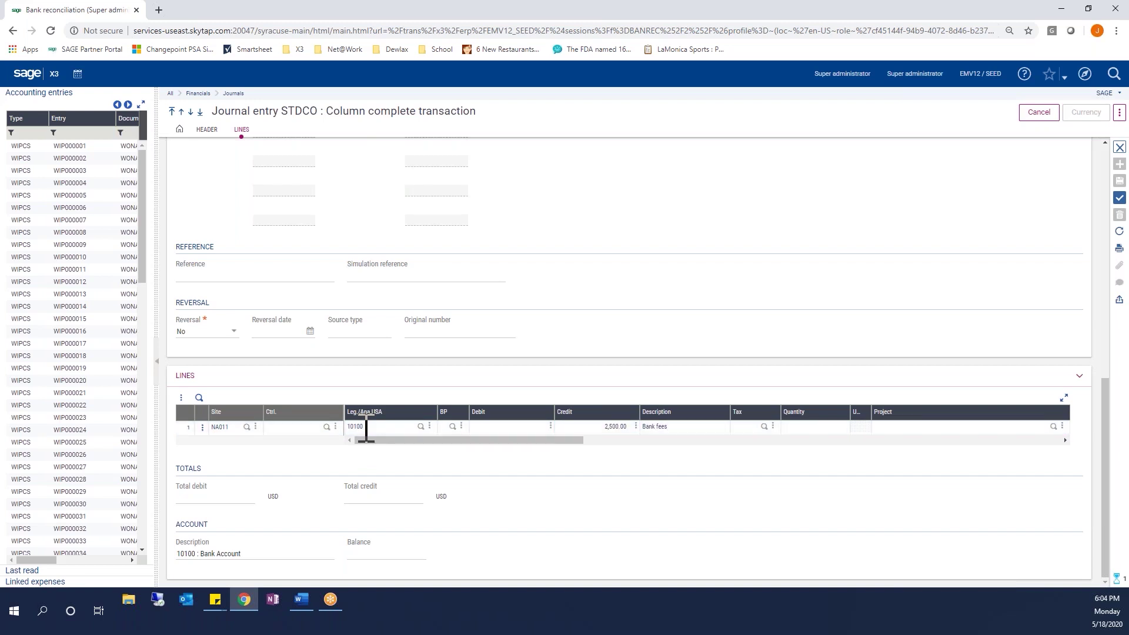
{"action": "key", "text": "Tab"}
{"action": "key", "text": "Tab"}
{"action": "key", "text": "Tab"}
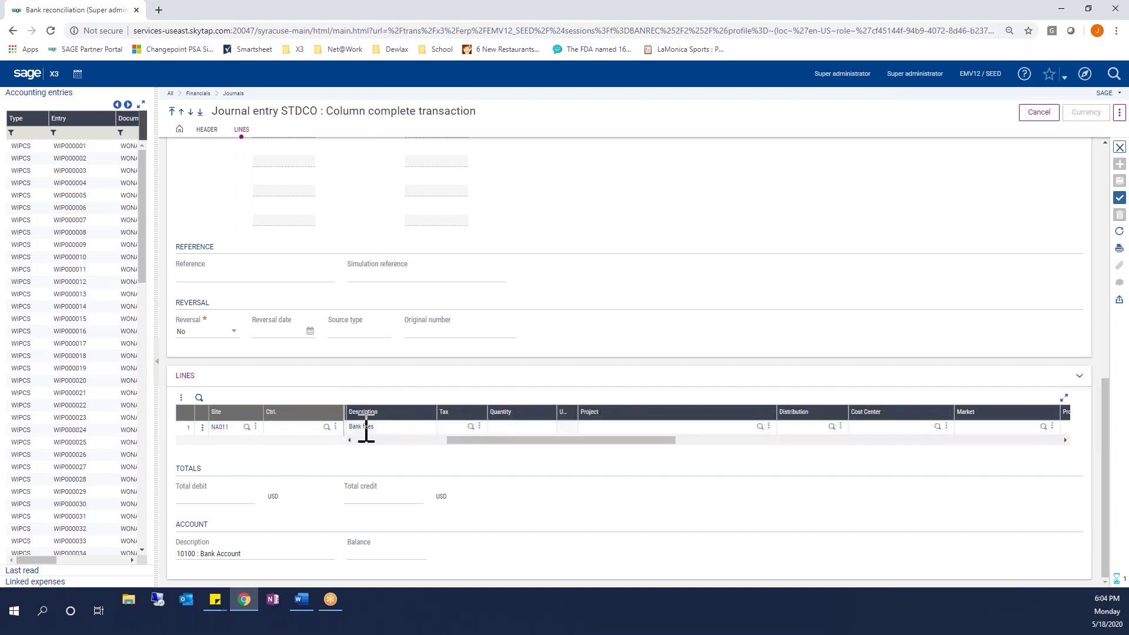
{"action": "key", "text": "Tab"}
{"action": "key", "text": "Tab"}
{"action": "key", "text": "Tab"}
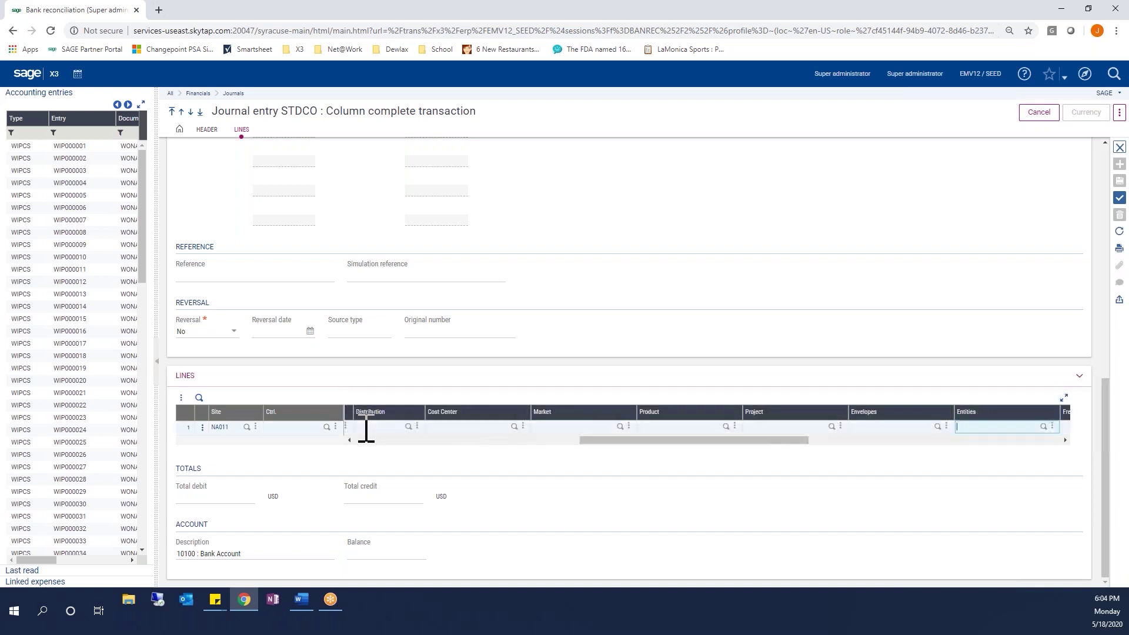
{"action": "key", "text": "Tab"}
{"action": "key", "text": "Tab"}
{"action": "key", "text": "Tab"}
{"action": "key", "text": "Tab"}
{"action": "key", "text": "Tab"}
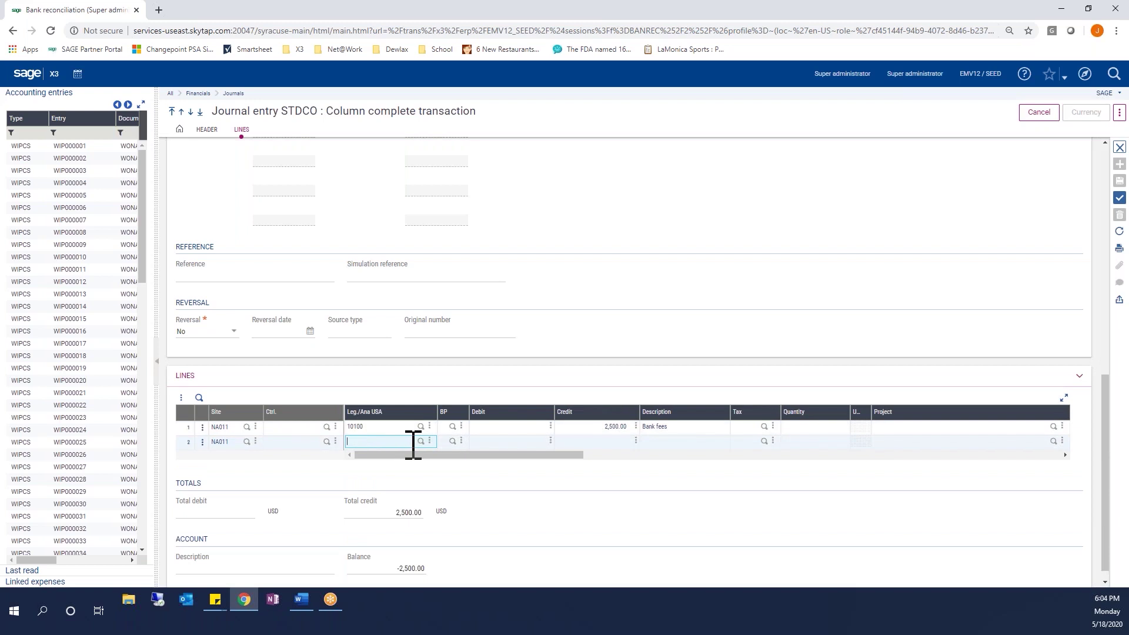
- Enter the second line debiting 2,500 to account 70200 (Bank Charges) with cost center ADMIN, and create the journal entry
{"action": "key", "text": "Tab"}
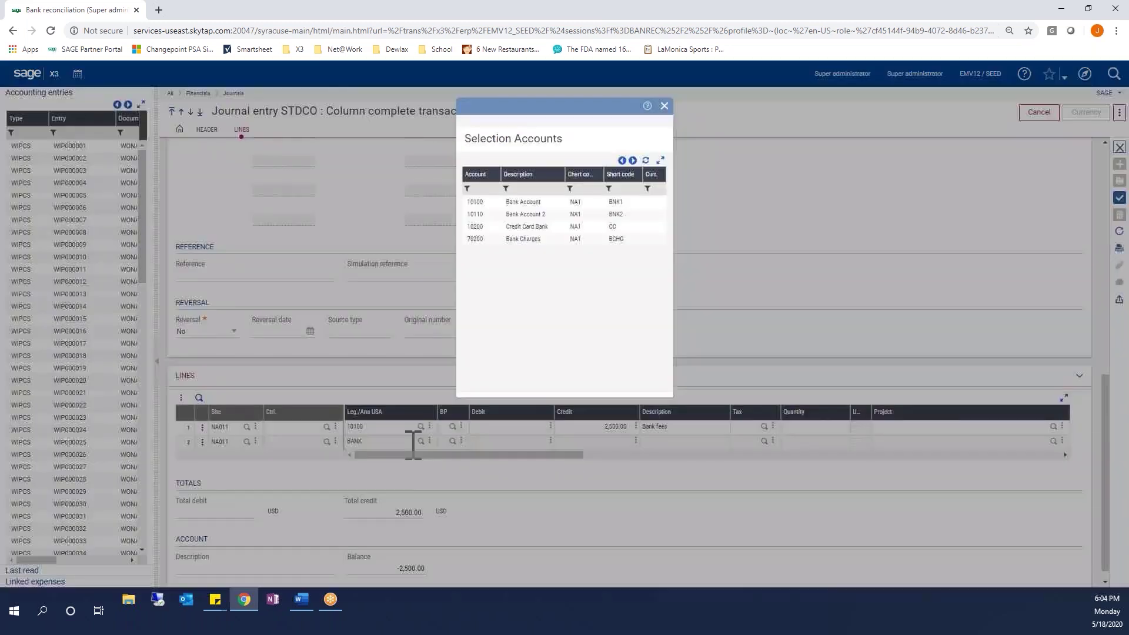
{"action": "left_click", "coordinate": [528, 240]}
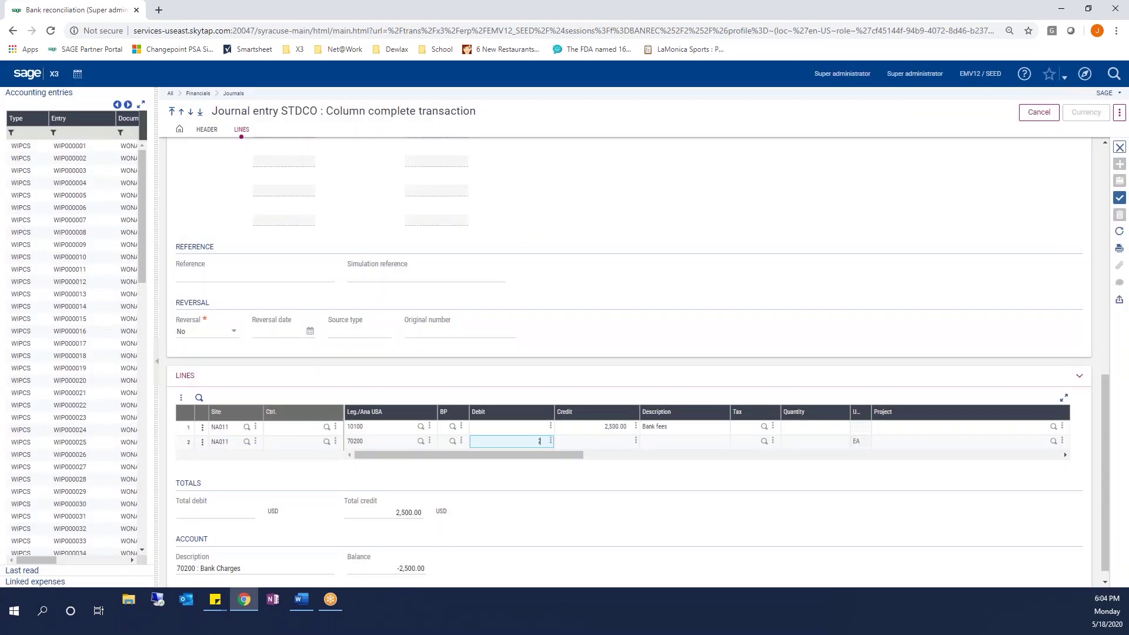
{"action": "key", "text": "Tab"}
{"action": "key", "text": "Tab"}
{"action": "key", "text": "Tab"}
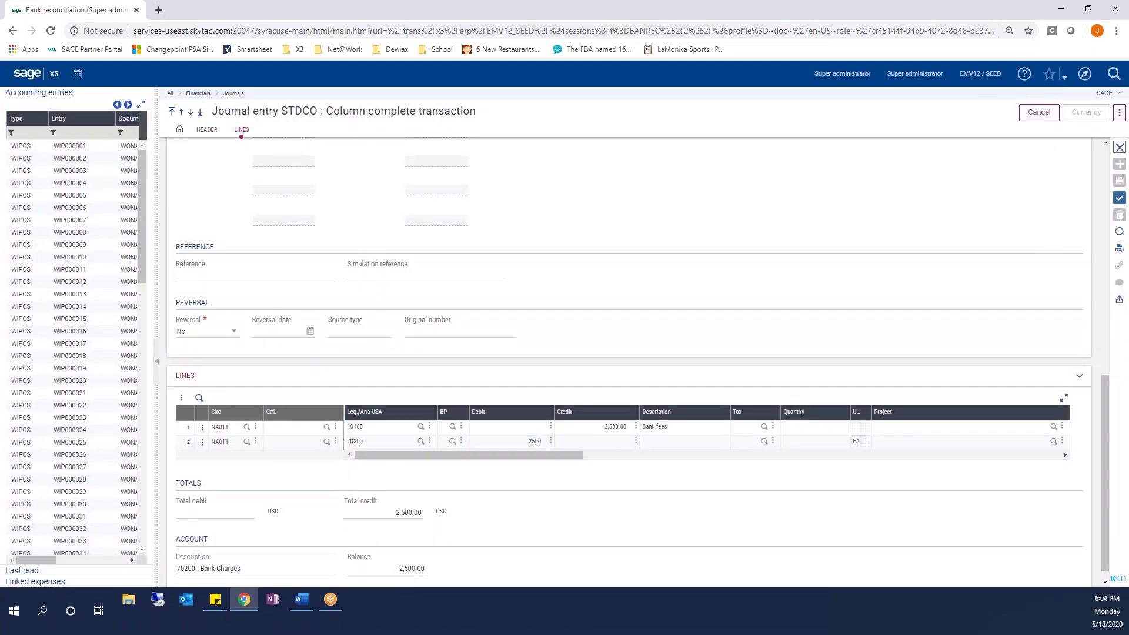
{"action": "key", "text": "Tab"}
{"action": "key", "text": "Tab"}
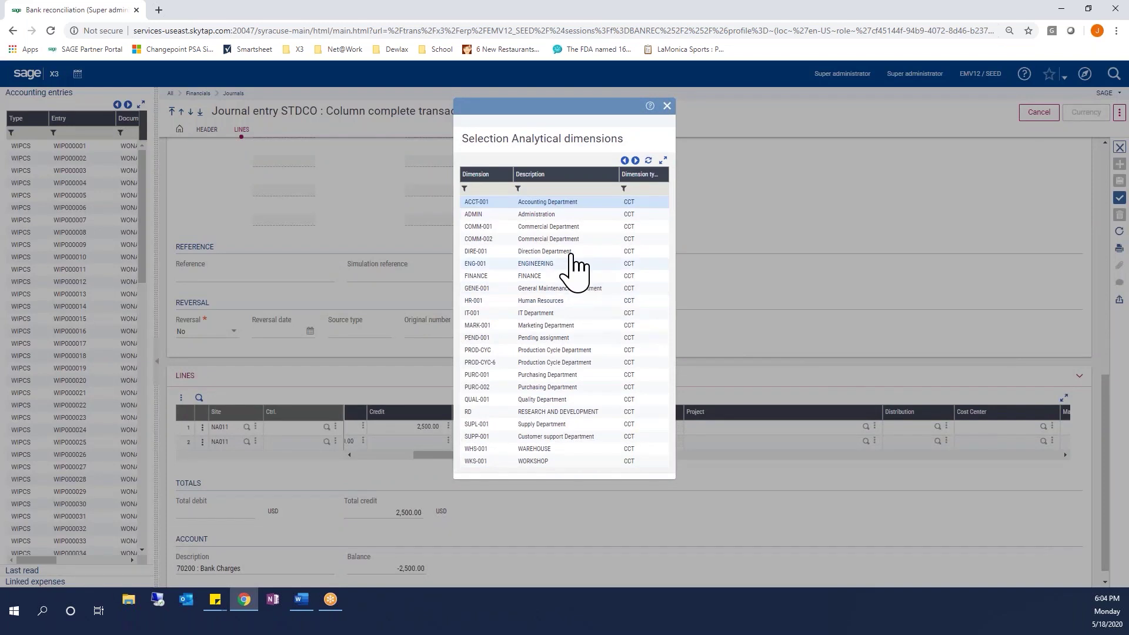
{"action": "left_click", "coordinate": [553, 216]}
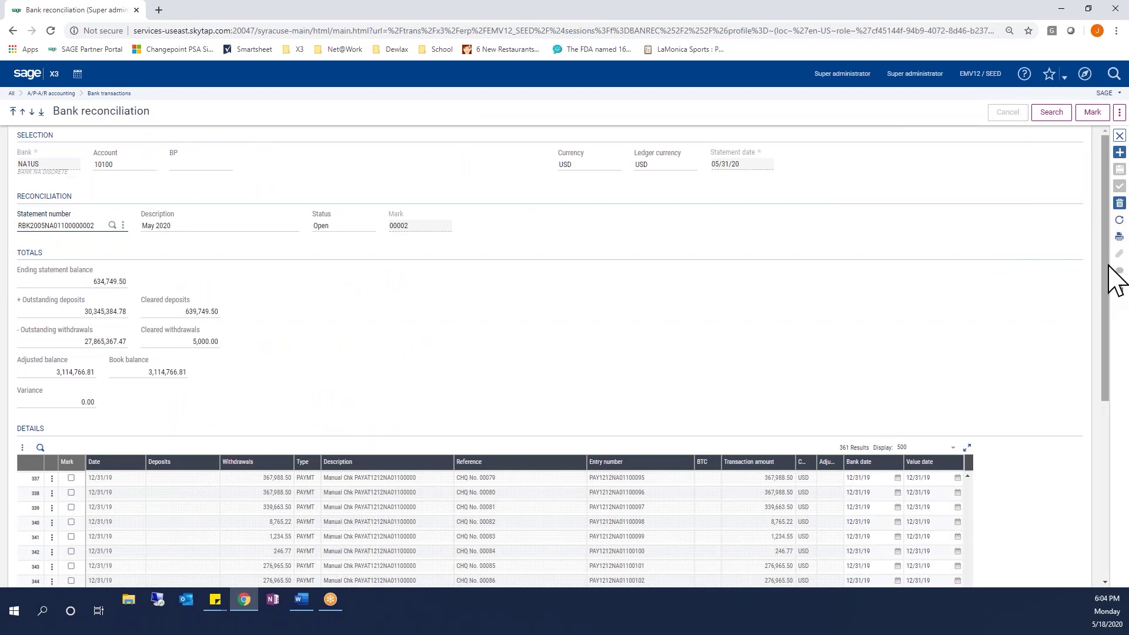
- Check the marked lines in the reconciliation details and close the May 2020 statement
{"action": "left_click_drag", "start_coordinate": [1107, 294], "coordinate": [1095, 452]}
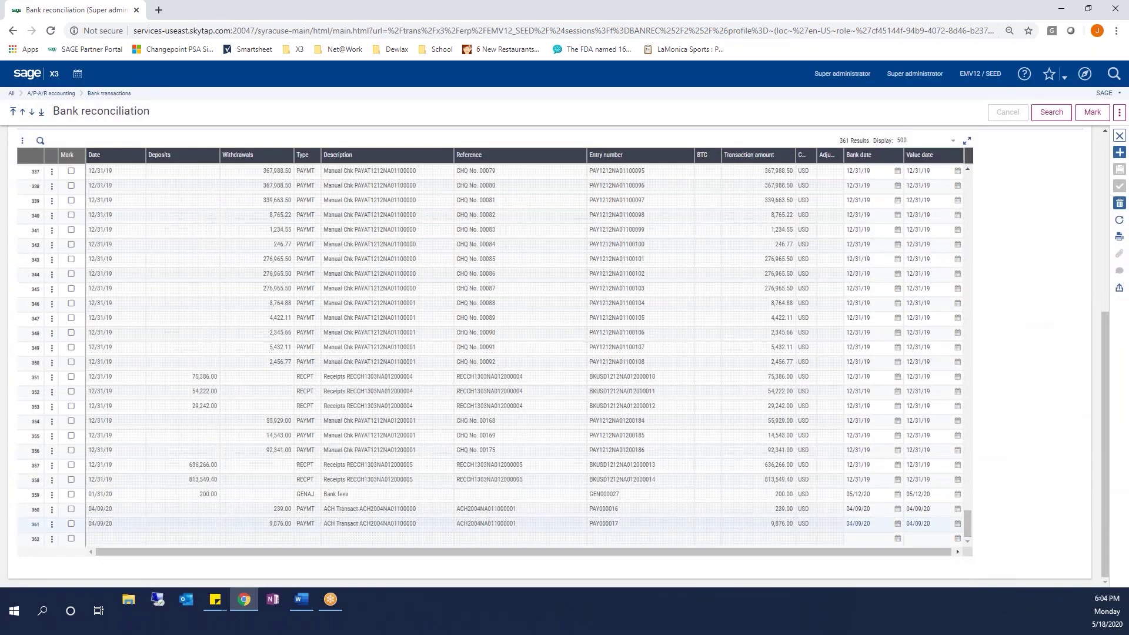
{"action": "left_click_drag", "start_coordinate": [968, 528], "coordinate": [961, 183]}
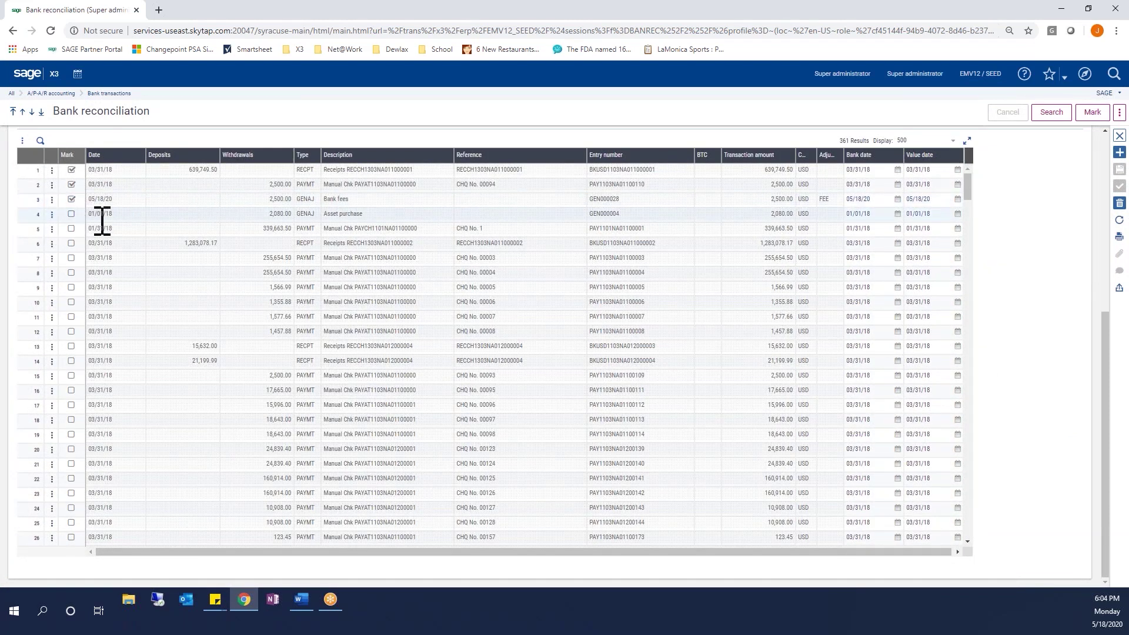
{"action": "scroll", "coordinate": [202, 244], "scroll_direction": "up", "scroll_amount": 3}
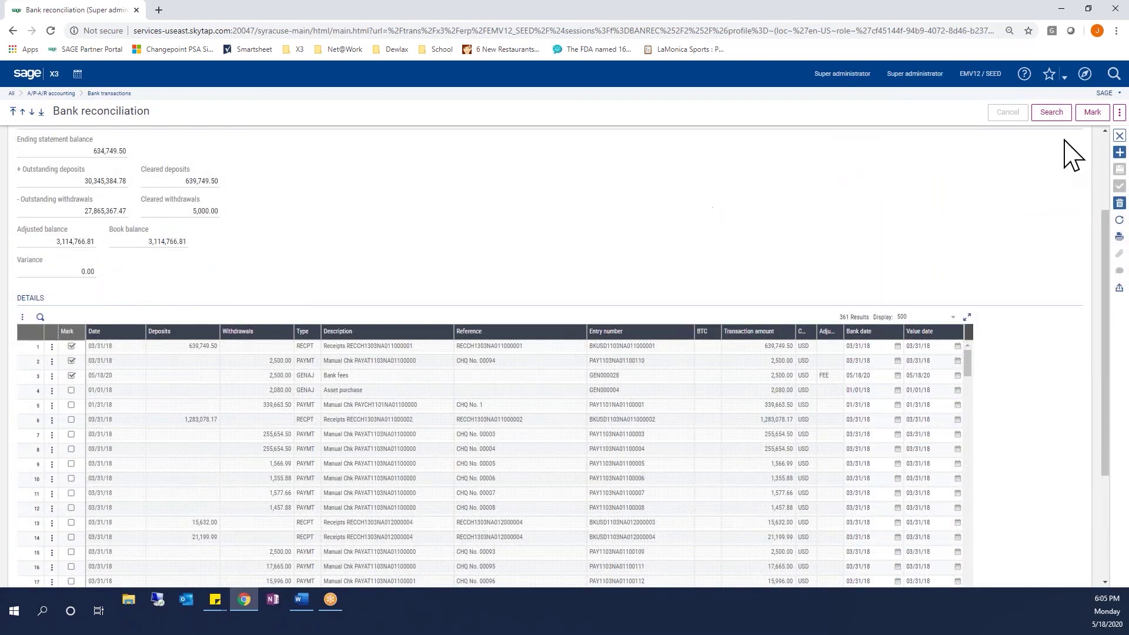
{"action": "left_click", "coordinate": [1119, 113]}
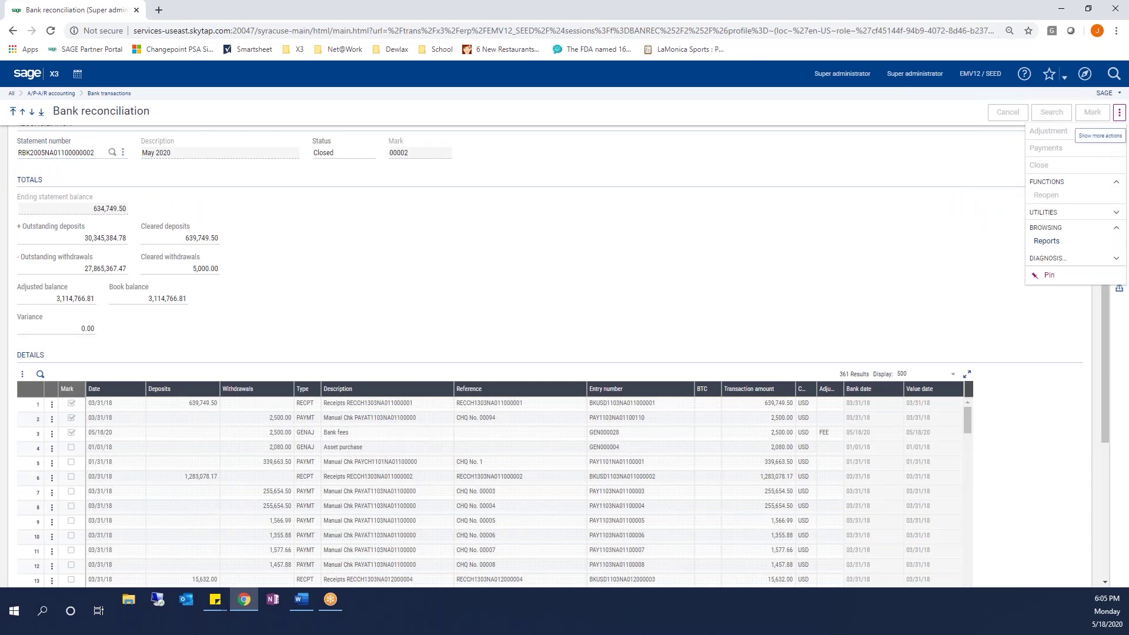
{"action": "left_click", "coordinate": [1120, 113]}
- Print the BANREC Bank Reconciliation Statement report for the May 2020 statement record to PREVIEW
{"action": "left_click", "coordinate": [1119, 236]}
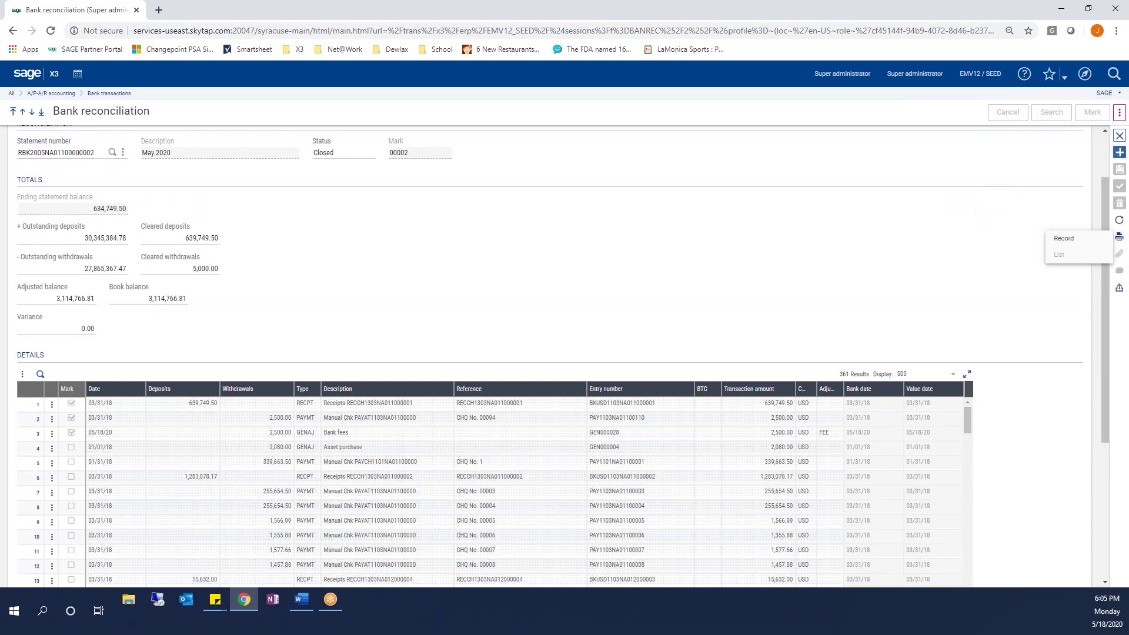
{"action": "left_click", "coordinate": [1070, 240]}
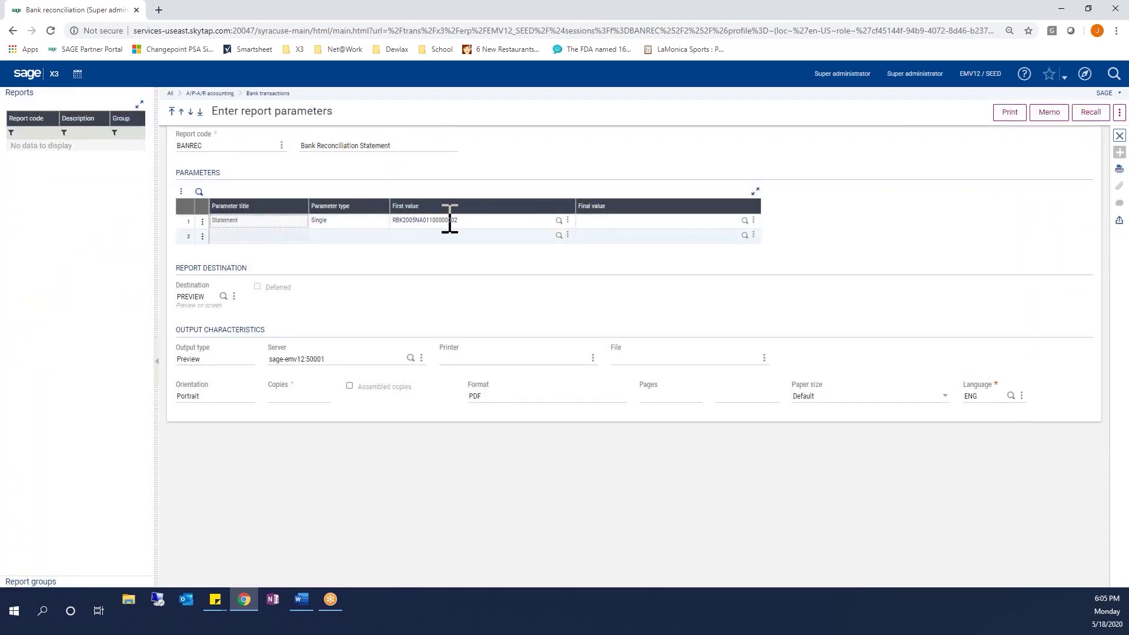
{"action": "left_click", "coordinate": [1010, 112]}
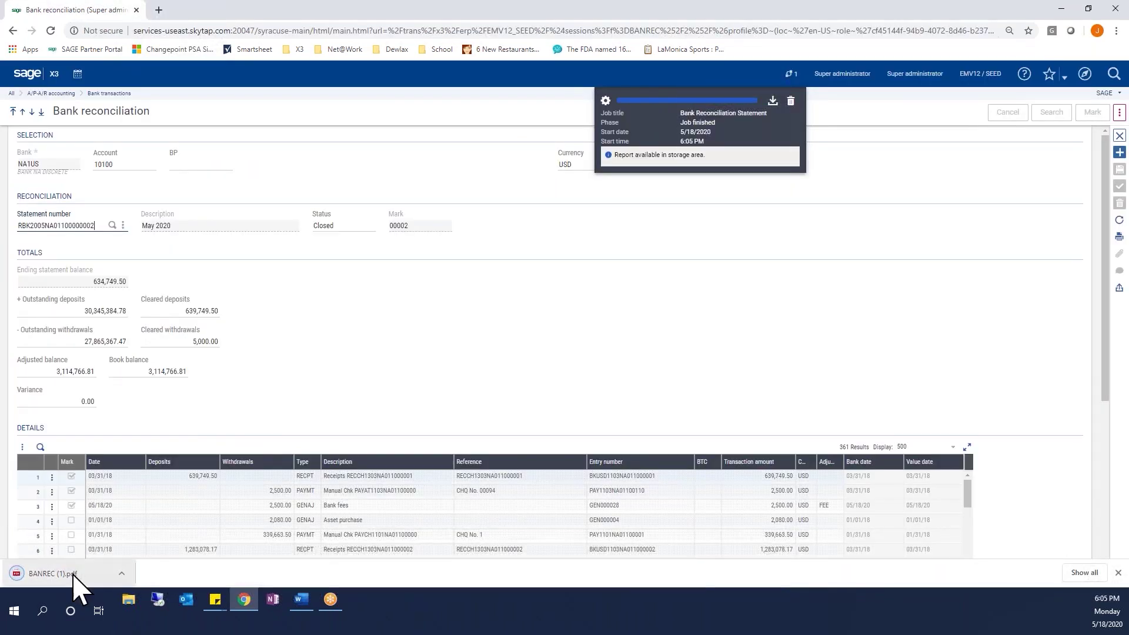
- Open the downloaded BANREC PDF and examine the statement summary and its cleared transactions, and close the report
{"action": "left_click", "coordinate": [75, 575]}
{"action": "scroll", "coordinate": [436, 318], "scroll_direction": "down", "scroll_amount": 4}
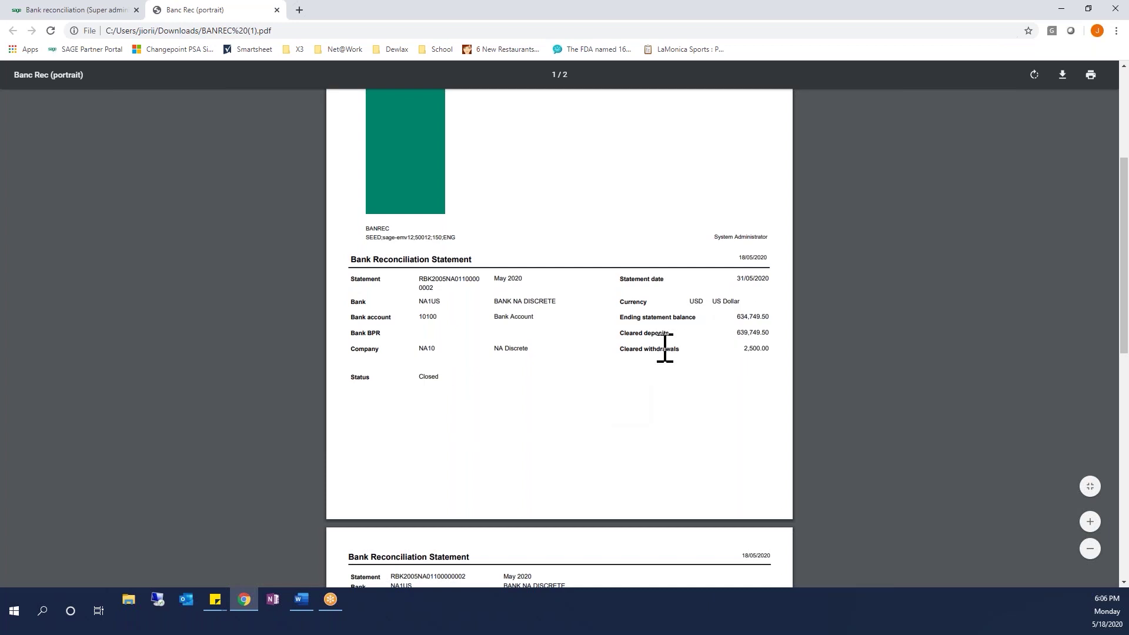
{"action": "scroll", "coordinate": [664, 348], "scroll_direction": "down", "scroll_amount": 5}
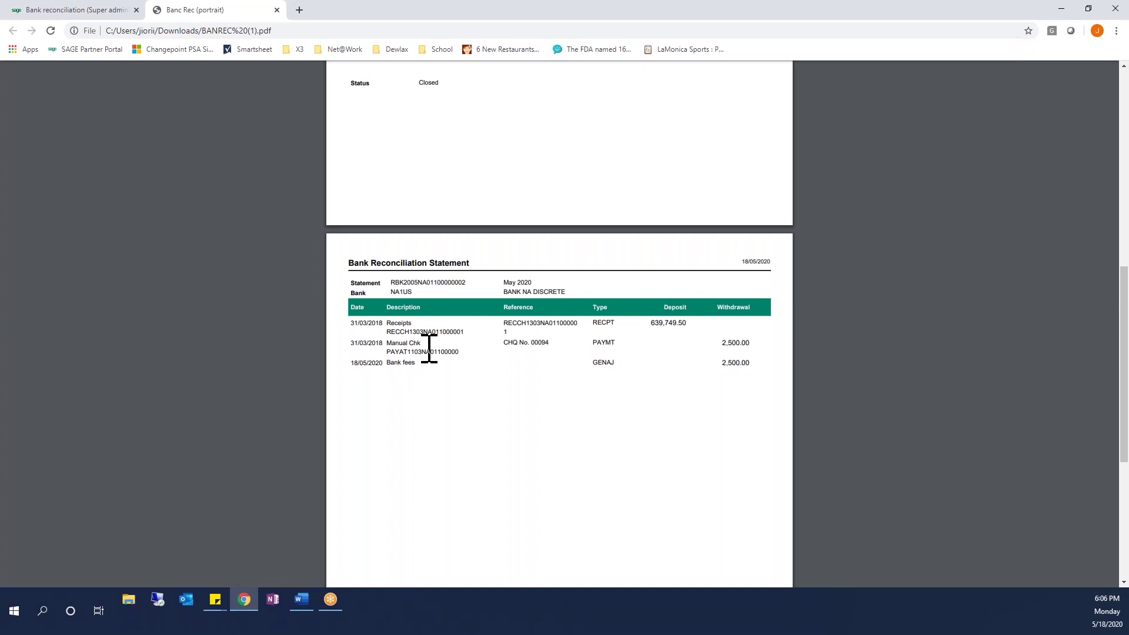
{"action": "left_click", "coordinate": [277, 10]}
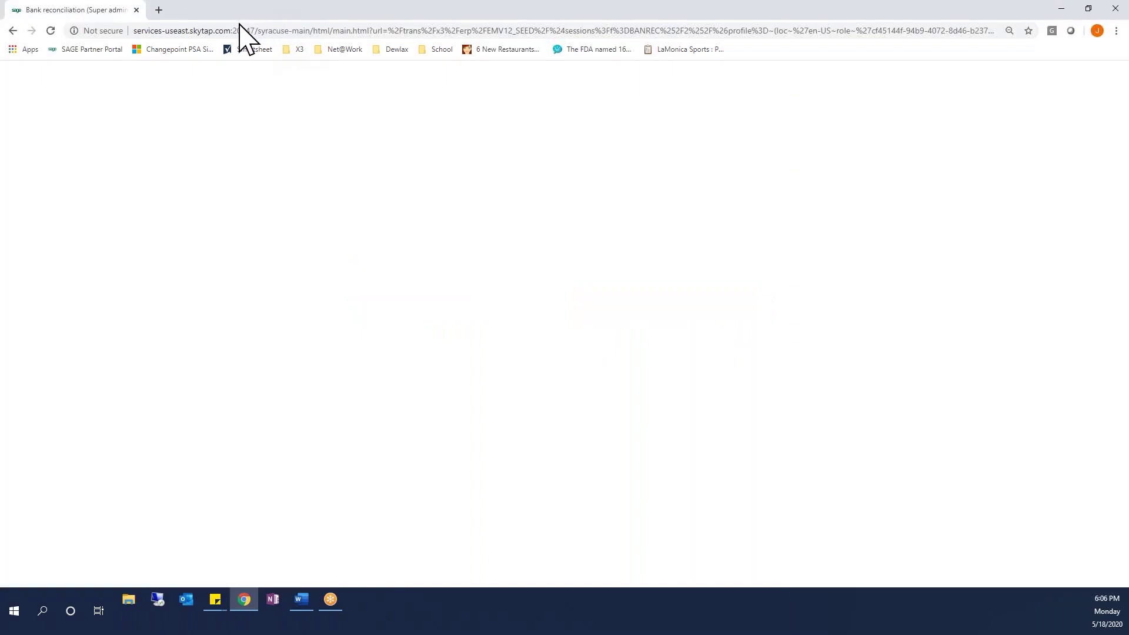
- Return to the Finance landing page, clearing the finished print job, and open the Outstanding Bank Transactions inquiry
{"action": "left_click", "coordinate": [1119, 137]}
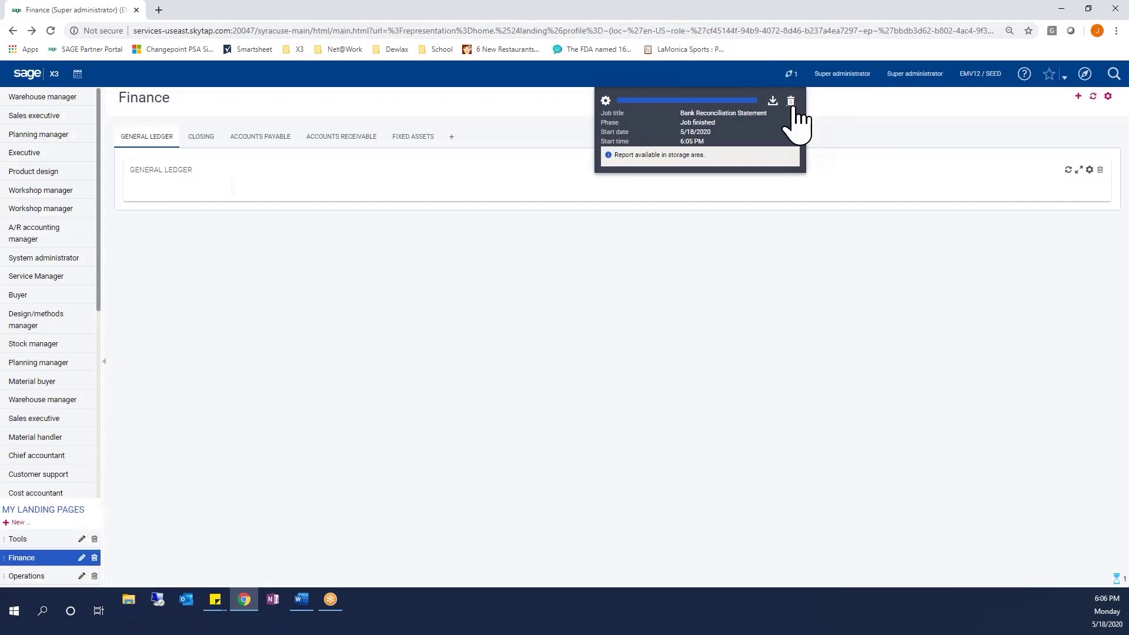
{"action": "left_click", "coordinate": [791, 102]}
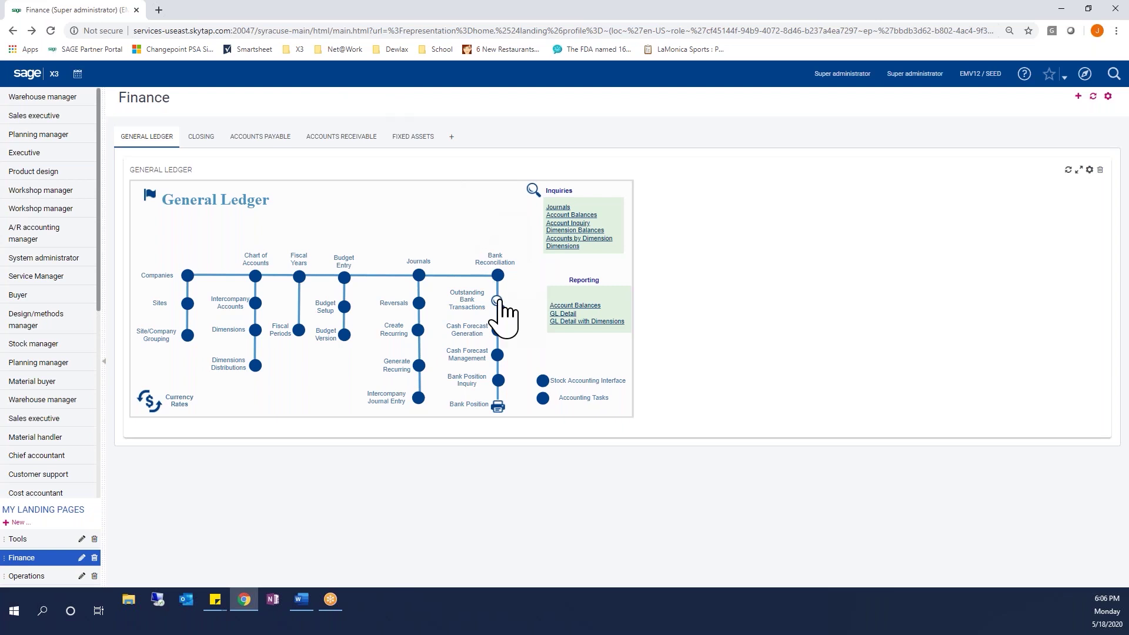
{"action": "left_click", "coordinate": [497, 302]}
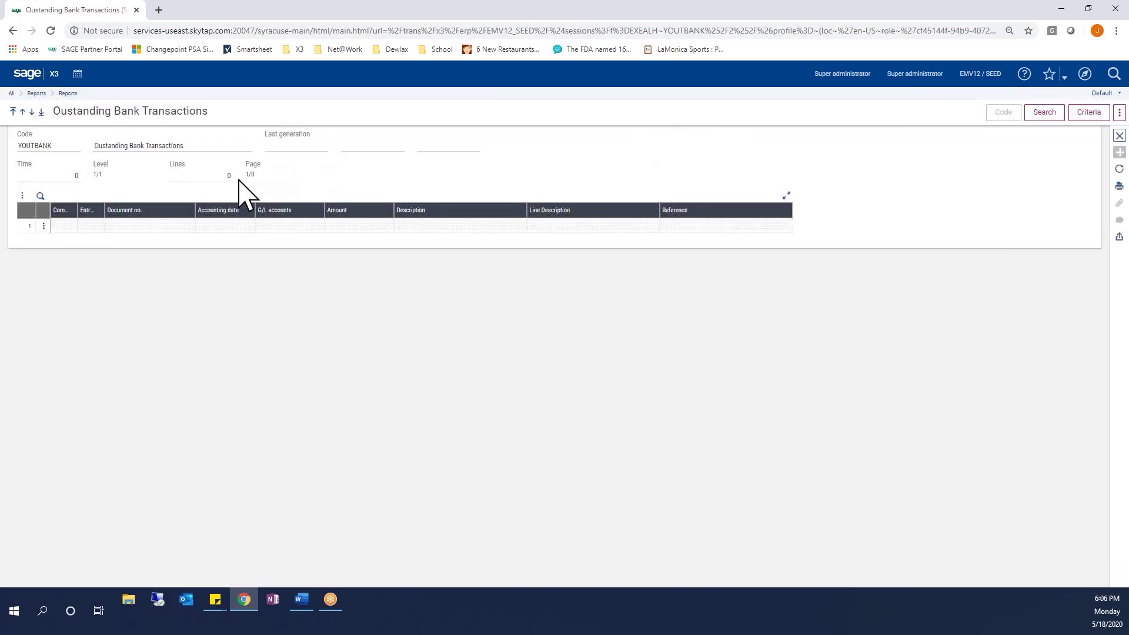
- Restrict the outstanding bank transactions criteria to company NA10
{"action": "left_click", "coordinate": [1089, 113]}
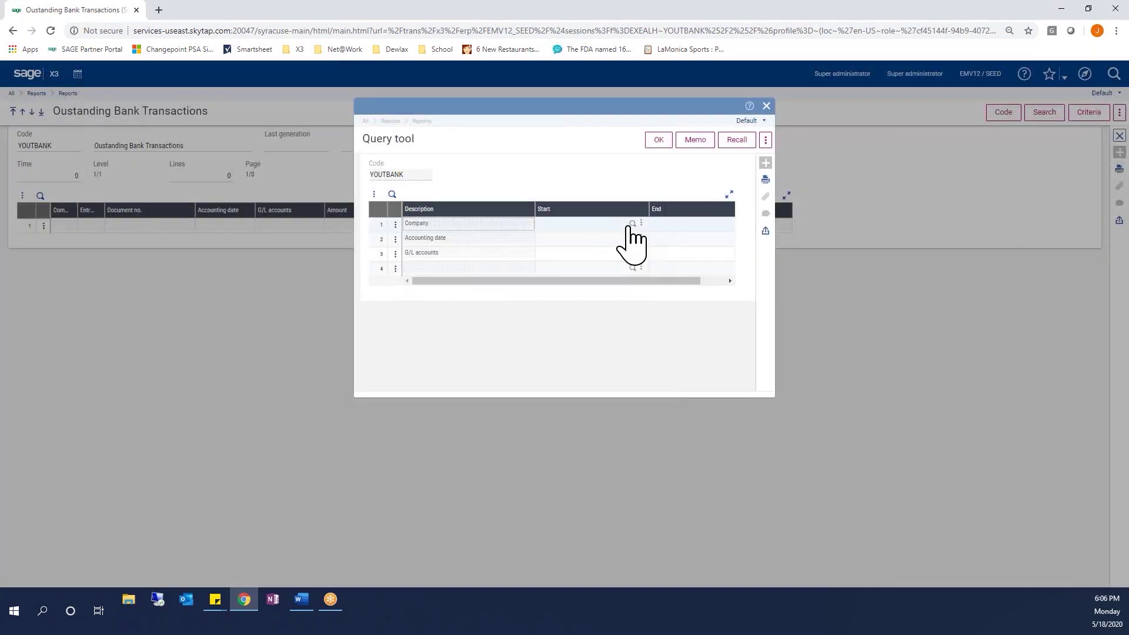
{"action": "left_click", "coordinate": [633, 224]}
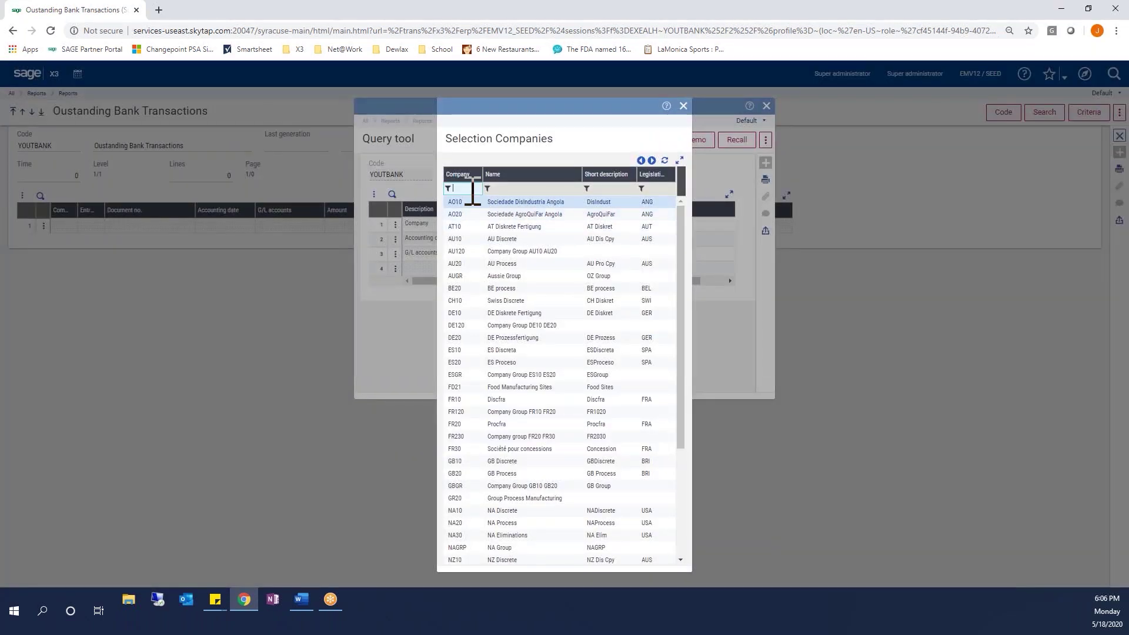
{"action": "type", "text": "na10"}
{"action": "key", "text": "Return"}
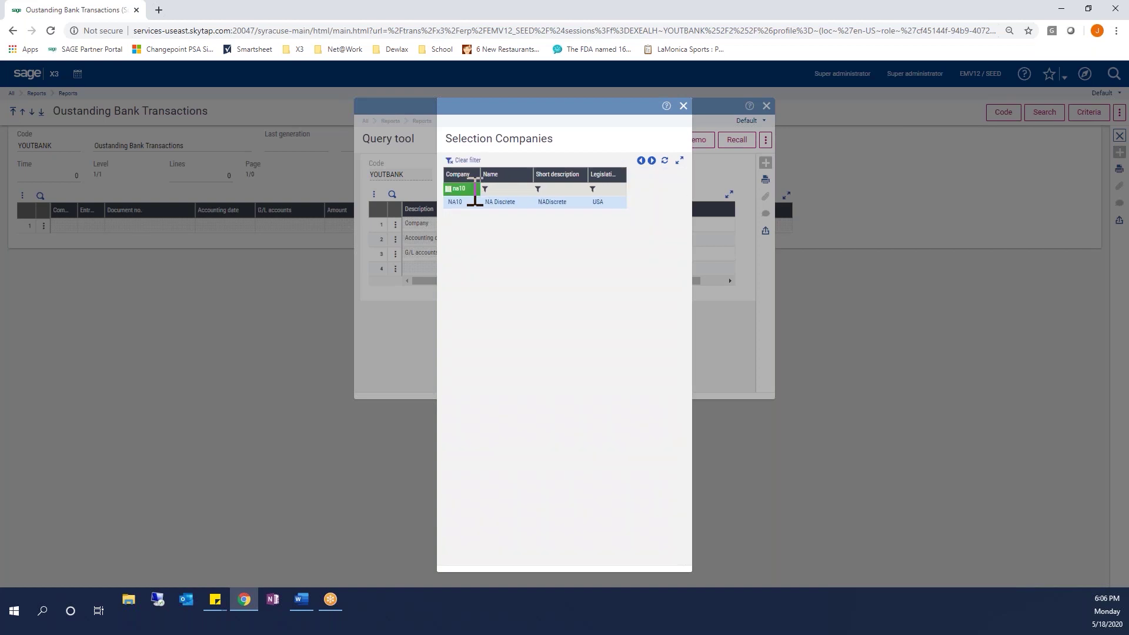
{"action": "left_click", "coordinate": [475, 201]}
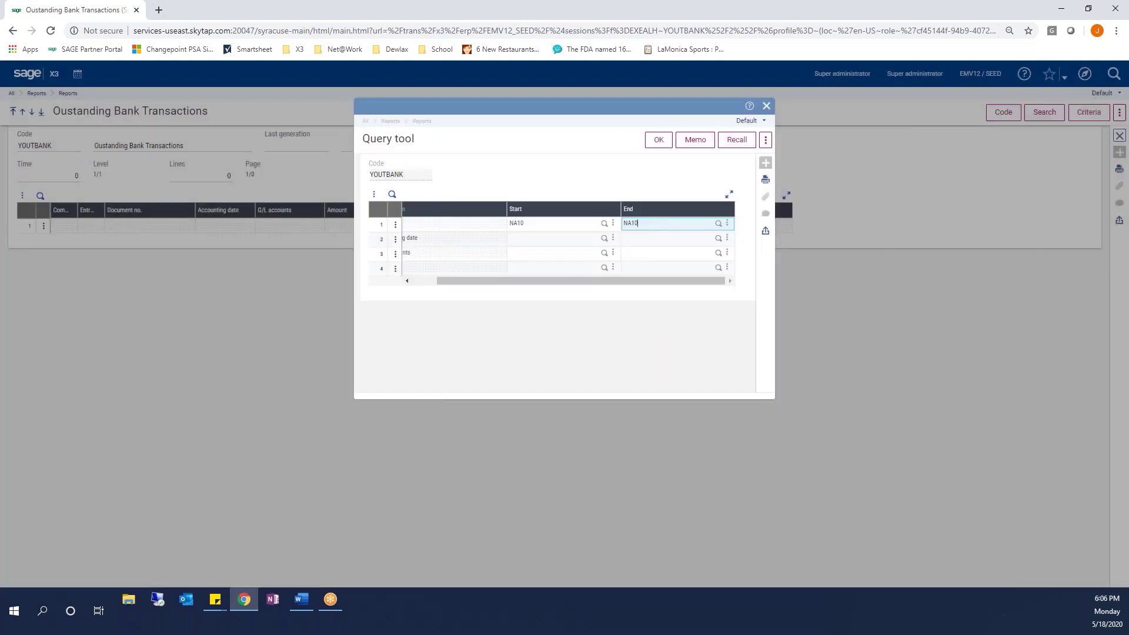
- Query outstanding bank transactions with end accounting date 5/18/20 and starting G/L account 10100, and close the inquiry after viewing it
{"action": "left_click_drag", "start_coordinate": [442, 281], "coordinate": [456, 281]}
{"action": "left_click", "coordinate": [662, 238]}
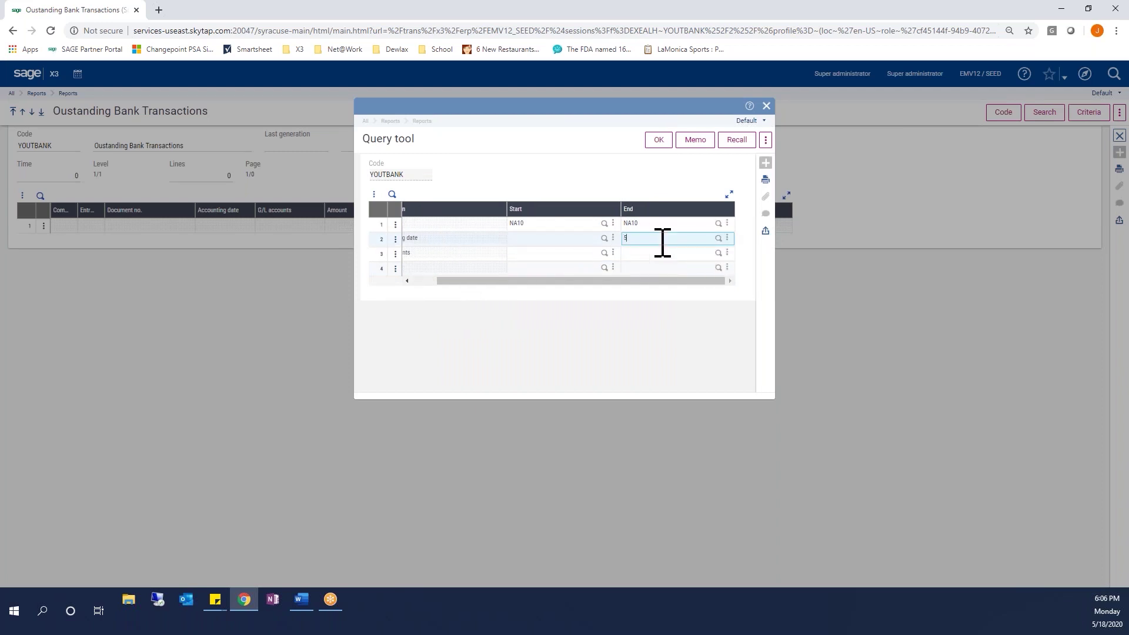
{"action": "type", "text": "5/18/20"}
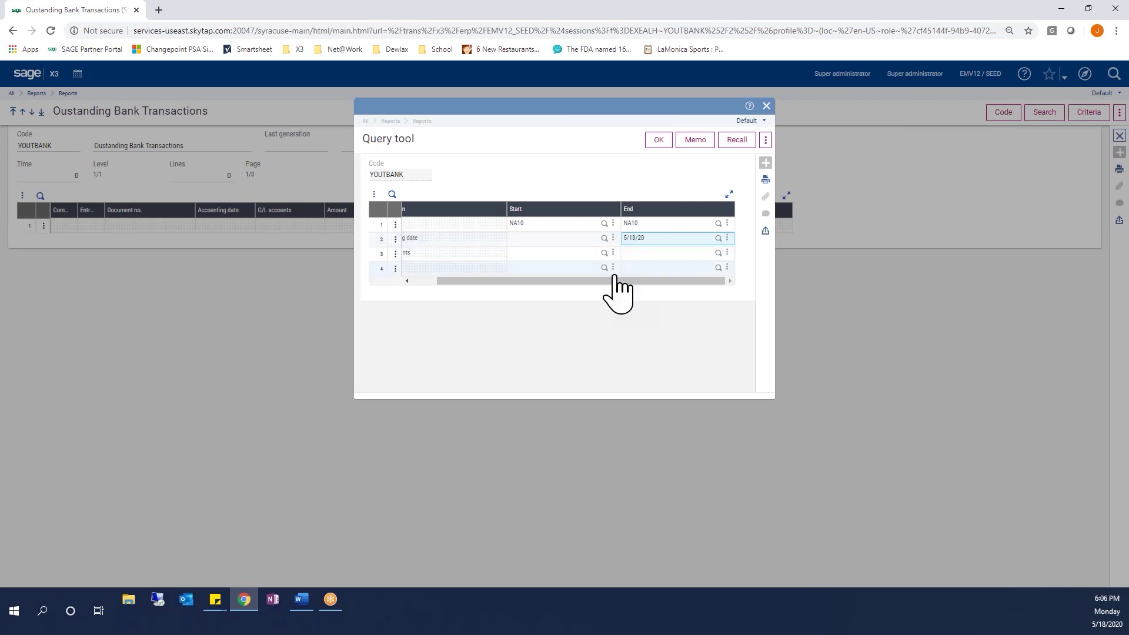
{"action": "left_click_drag", "start_coordinate": [516, 281], "coordinate": [490, 281]}
{"action": "left_click", "coordinate": [567, 253]}
{"action": "type", "text": "10100"}
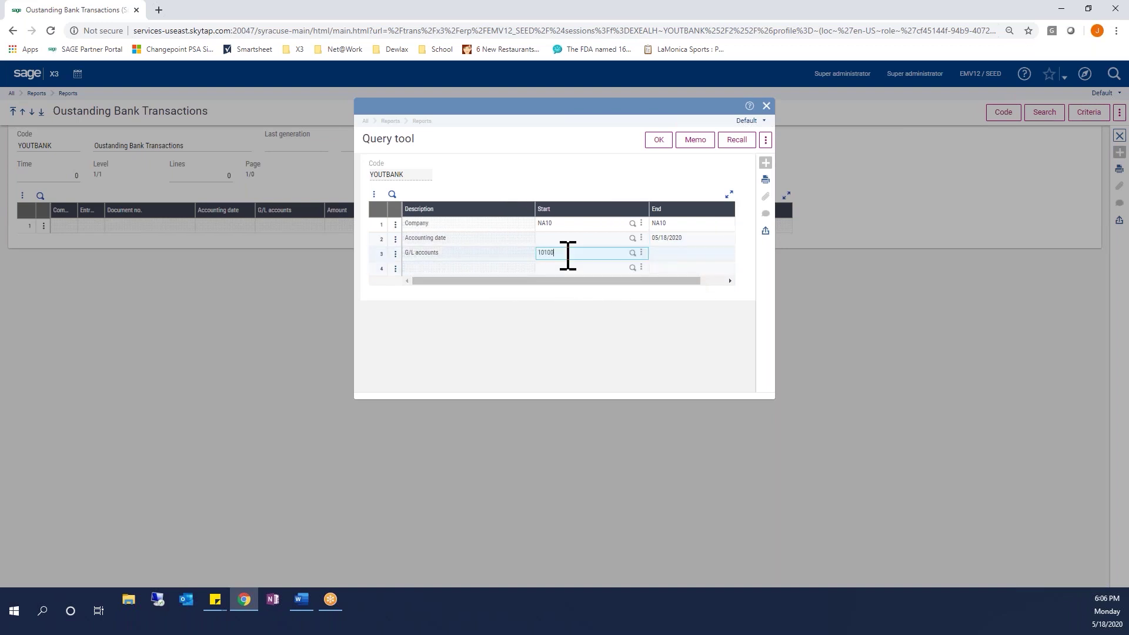
{"action": "left_click", "coordinate": [658, 141]}
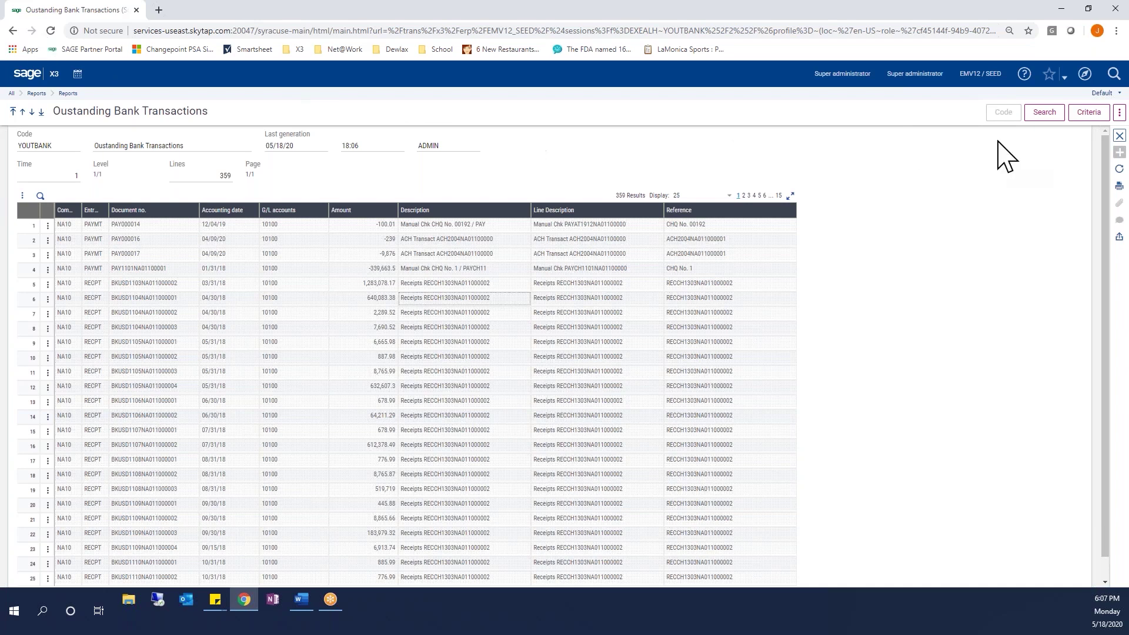
{"action": "left_click", "coordinate": [1119, 139]}
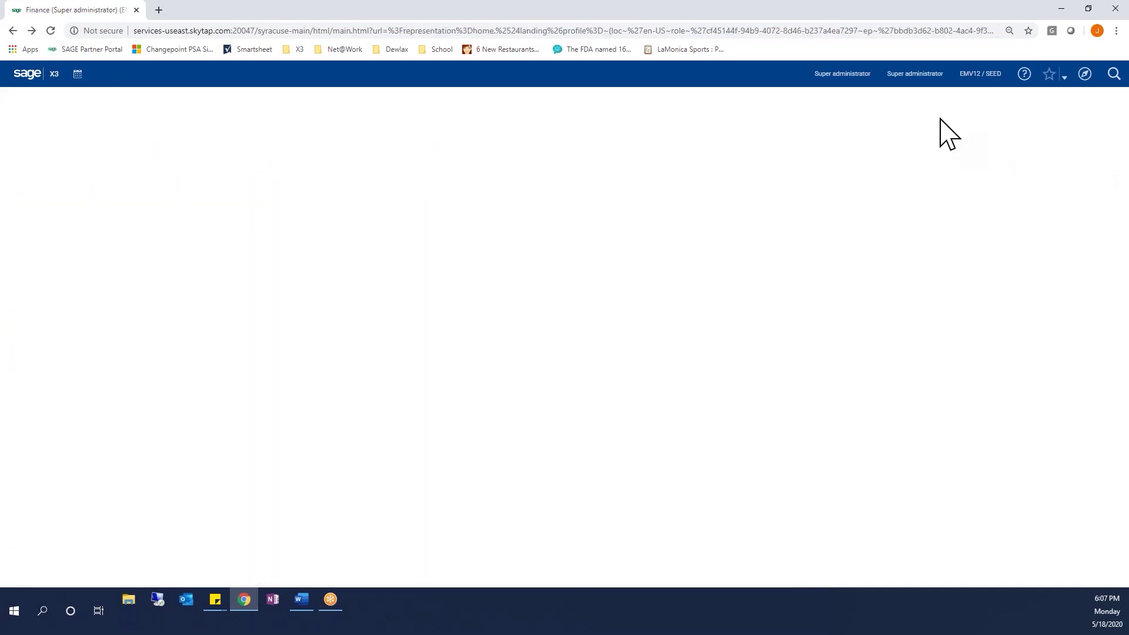